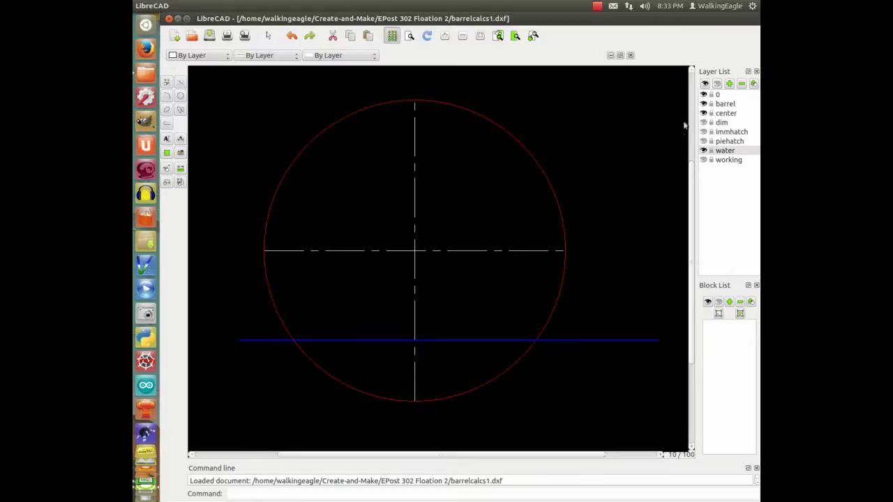
Make the 'working' layer visible so the two radii from the barrel centre to the waterline appear
left_click(704, 160)
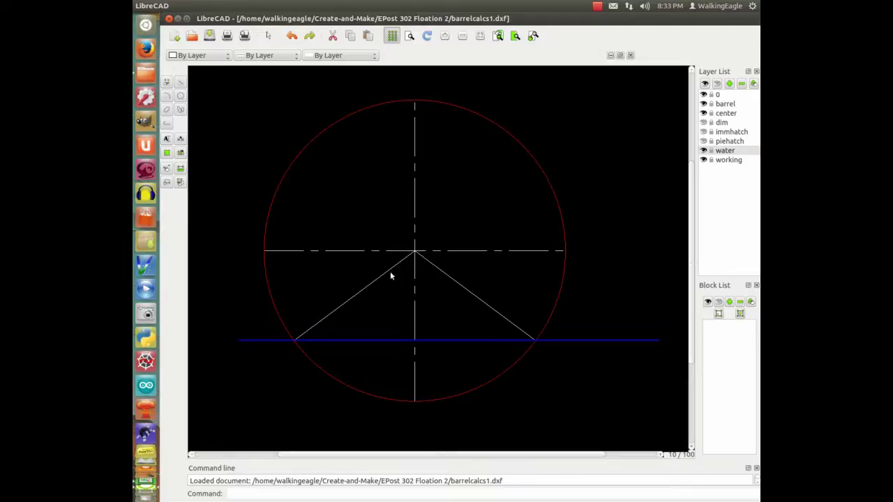
Switch on the dim and immhatch layers to show the radius, angle and depth labels plus the cyan segment
left_click(703, 124)
left_click(704, 124)
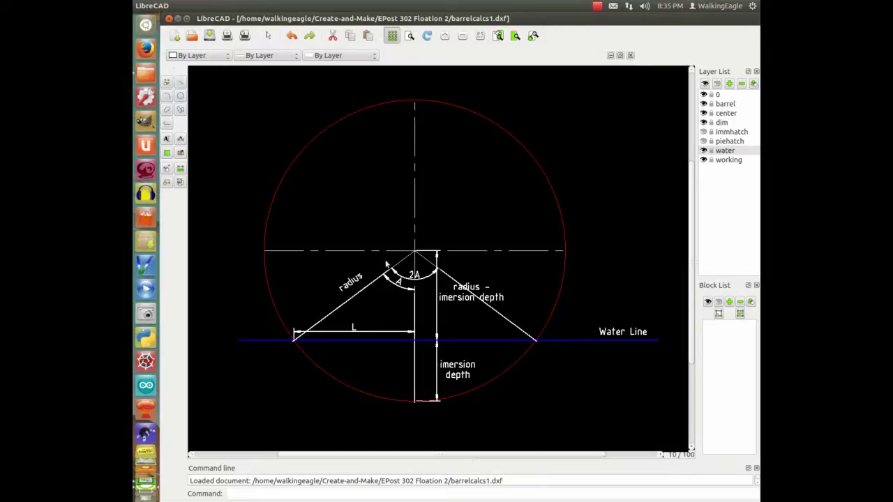
left_click(703, 132)
left_click(703, 141)
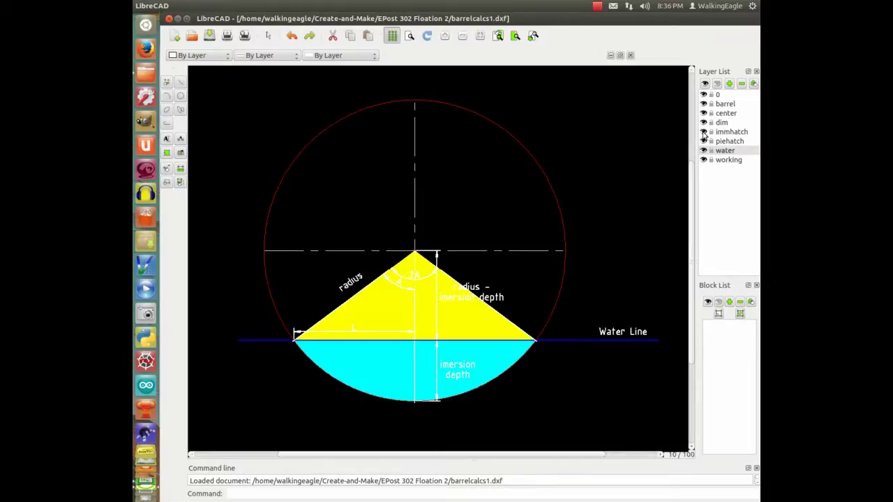
left_click(703, 132)
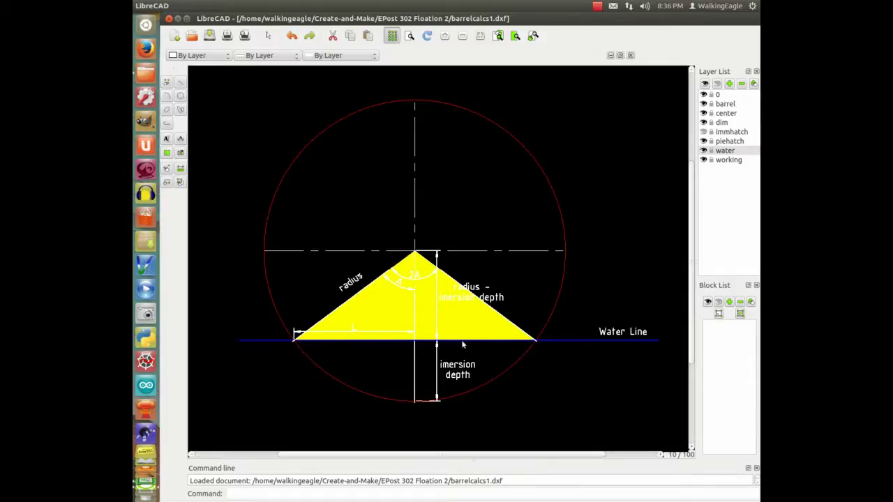
left_click(703, 131)
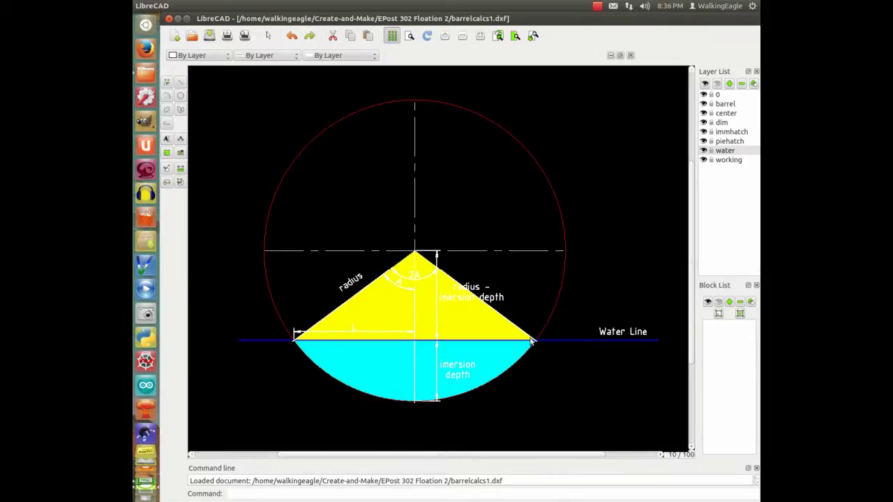
Restore the LibreCAD window to a smaller size so the spreadsheet behind it is visible
left_click(186, 19)
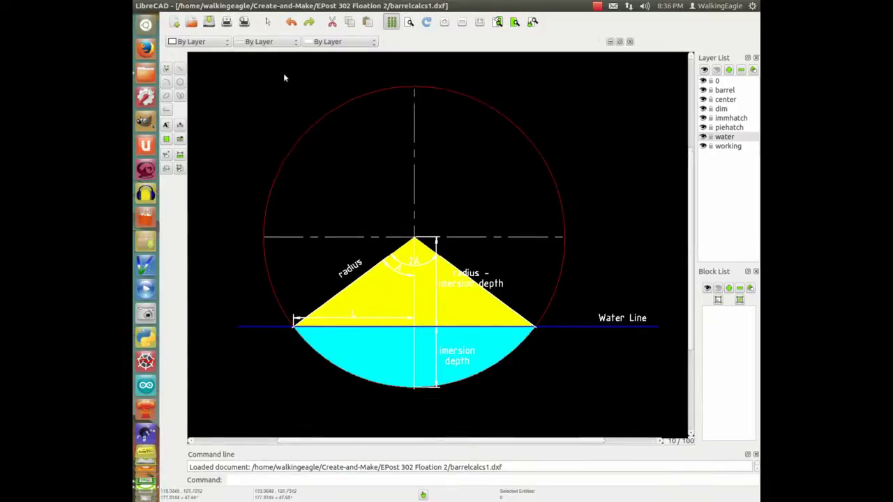
left_click(158, 6)
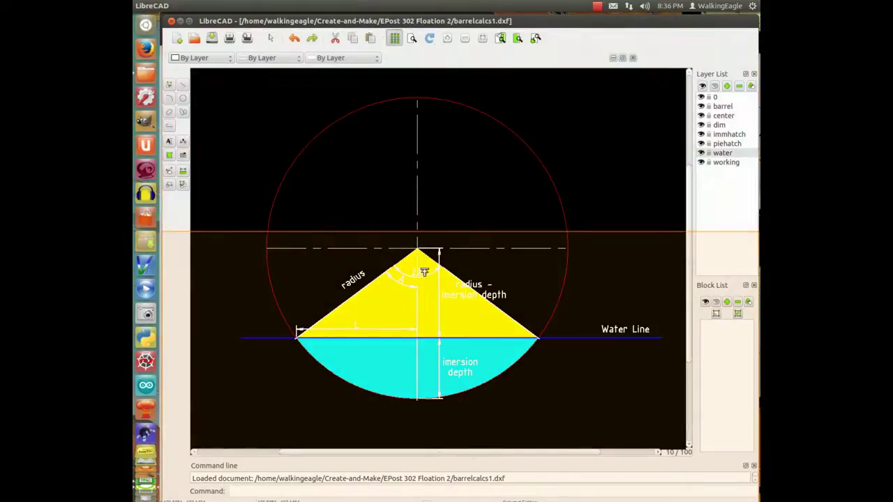
left_click_drag(440, 17, 425, 5)
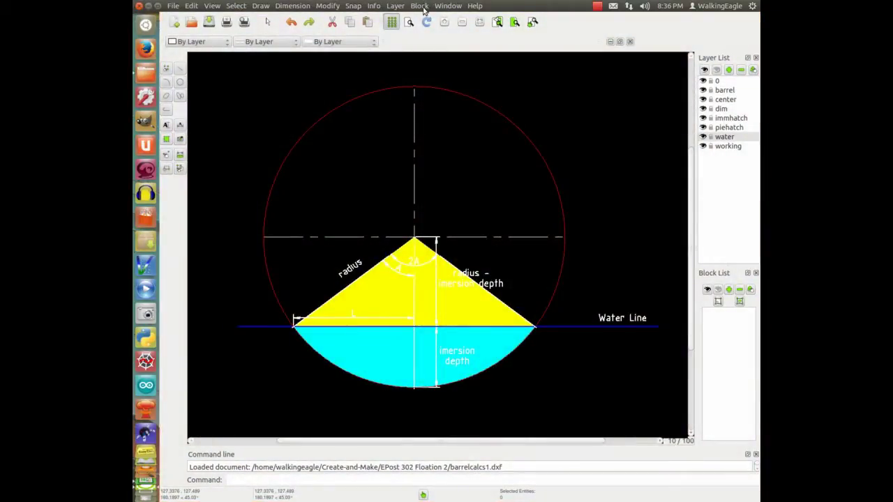
double_click(160, 7)
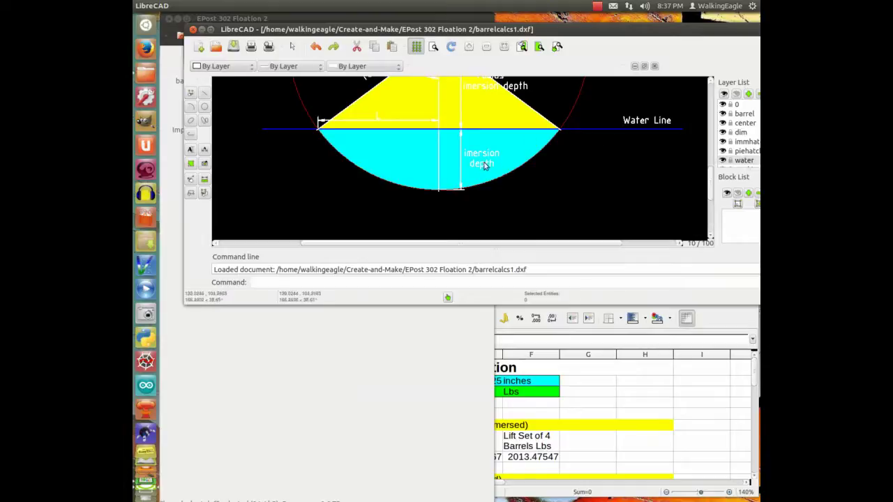
Zoom to fit the whole drawing and hide the coloured hatch layers
scroll(482, 165, "up", 1)
scroll(479, 177, "down", 1)
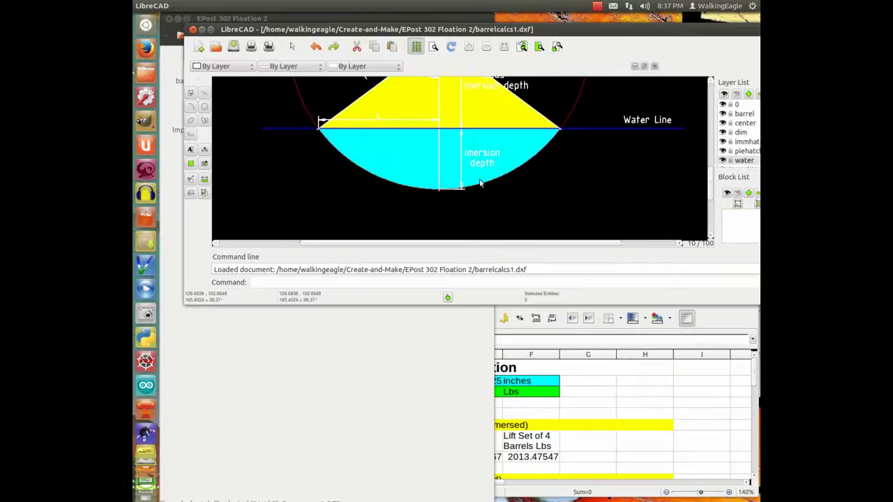
left_click(503, 47)
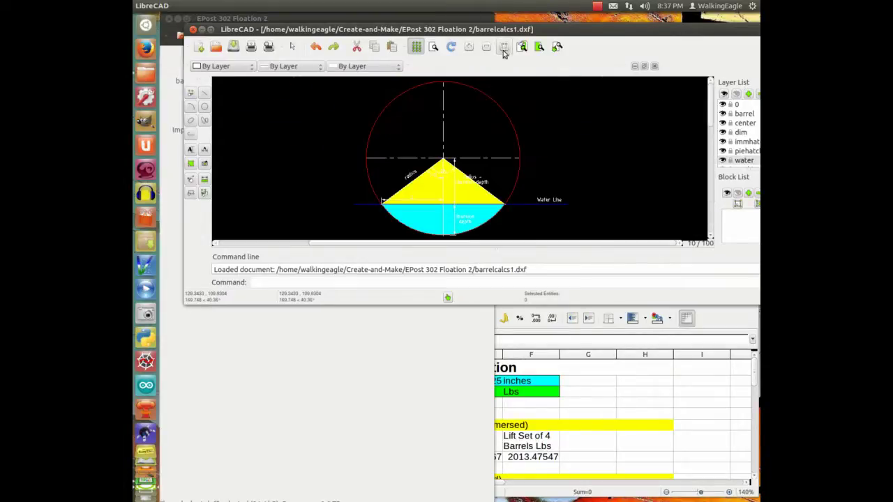
left_click(722, 142)
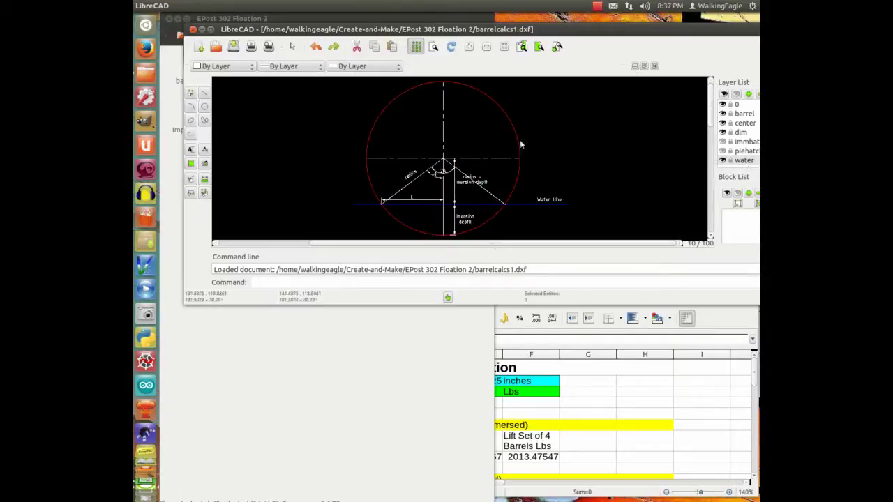
Bring flotation 2.ods to the front and show its immersion table at A15, depths 1 through 11
left_click(701, 395)
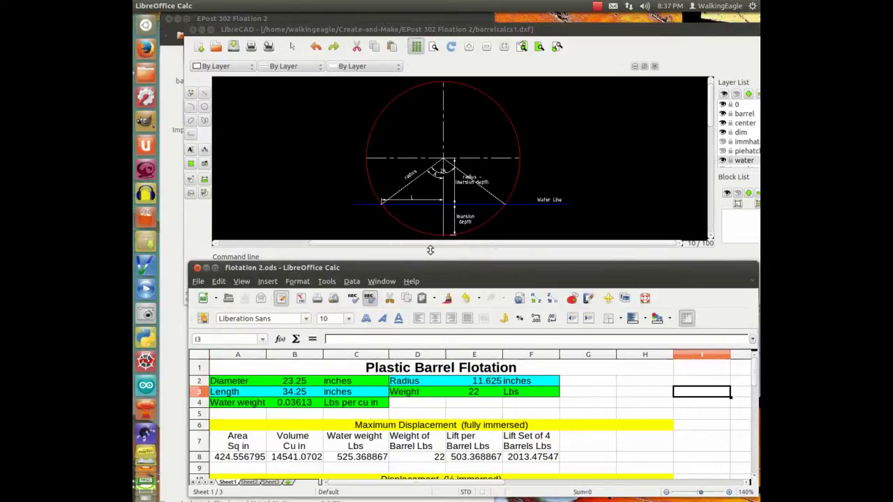
left_click_drag(431, 268, 401, 258)
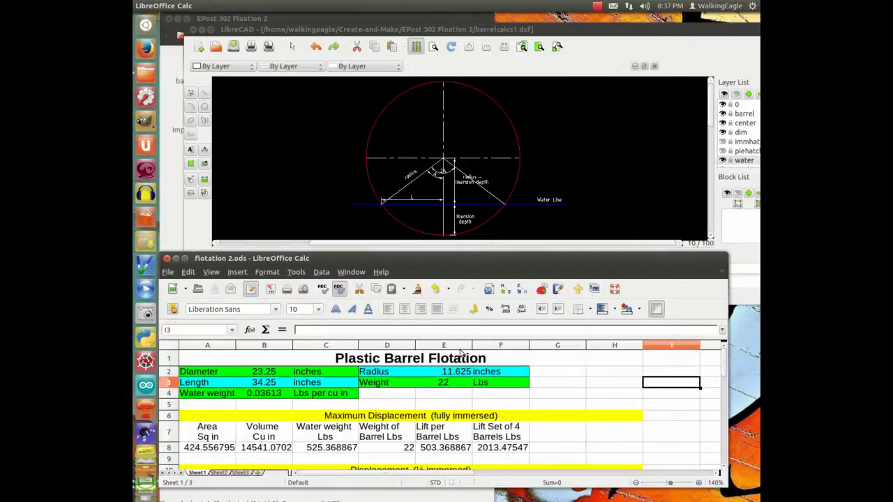
scroll(454, 385, "down", 3)
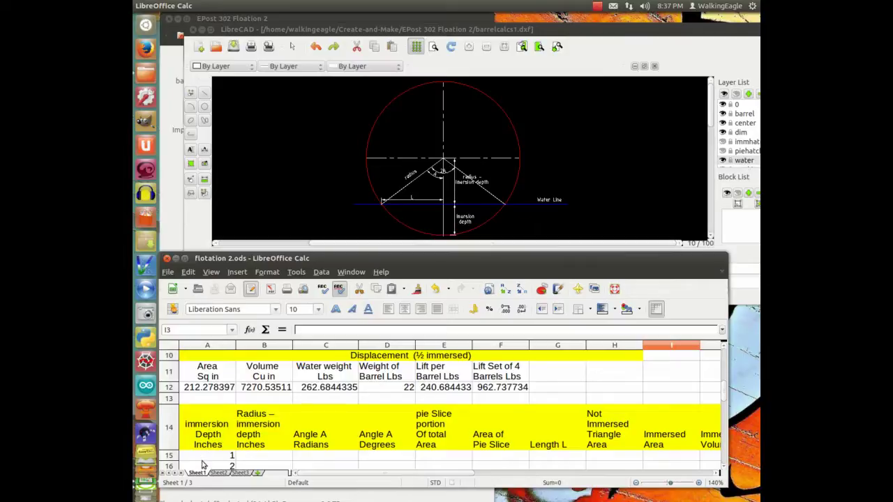
left_click(207, 457)
scroll(249, 461, "down", 1)
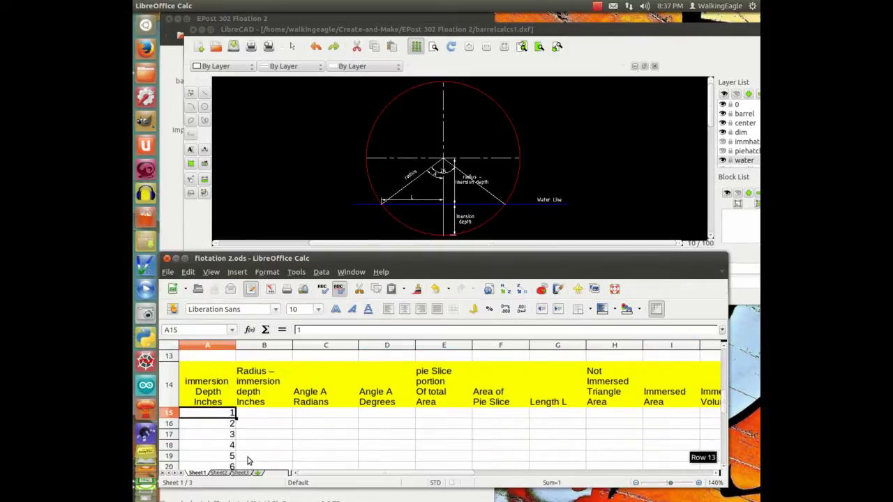
left_click(185, 258)
scroll(266, 203, "up", 1)
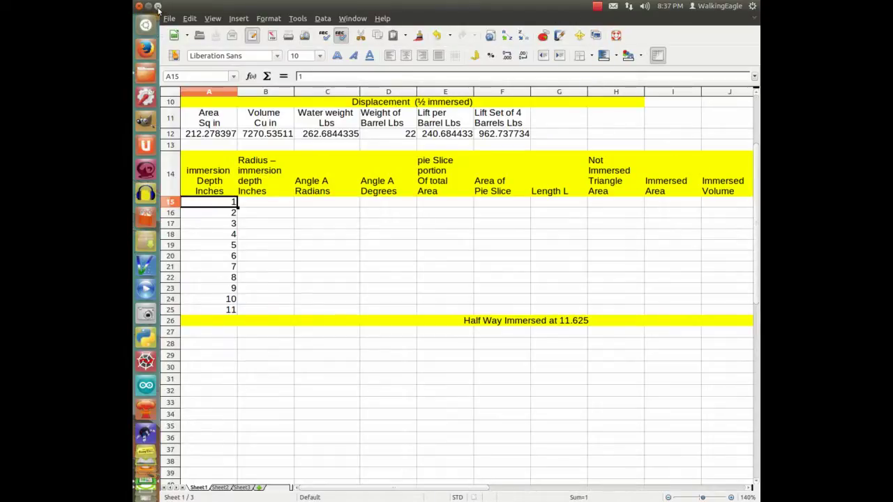
left_click(157, 7)
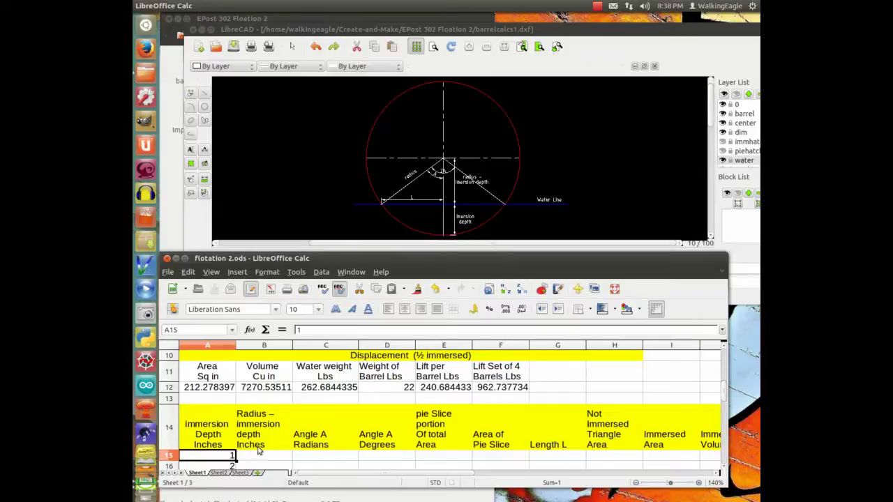
scroll(259, 445, "down", 1)
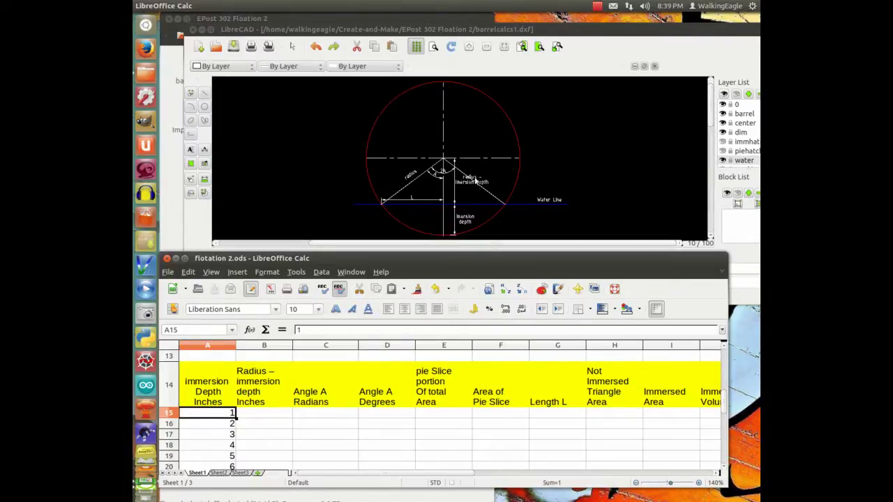
left_click(668, 417)
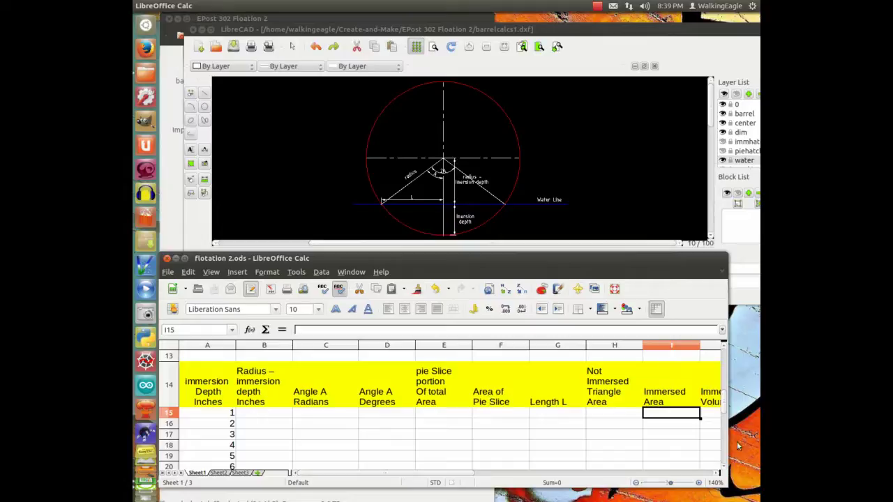
left_click(711, 414)
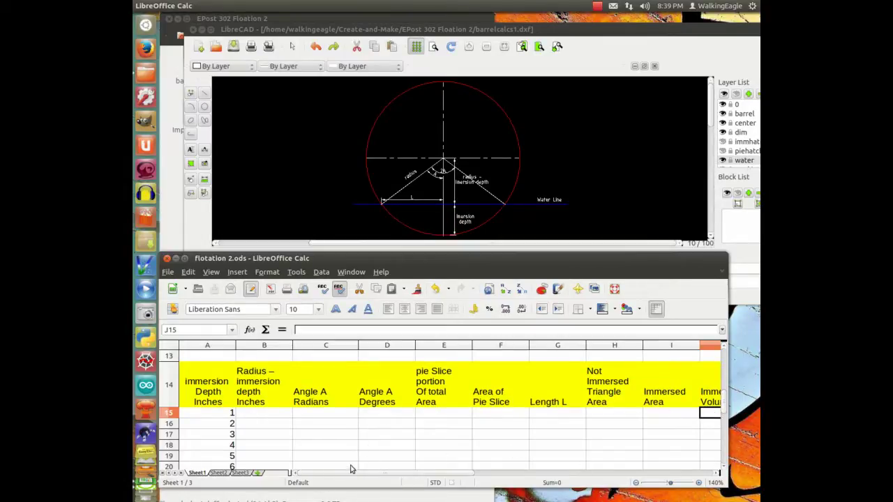
left_click_drag(353, 478, 420, 477)
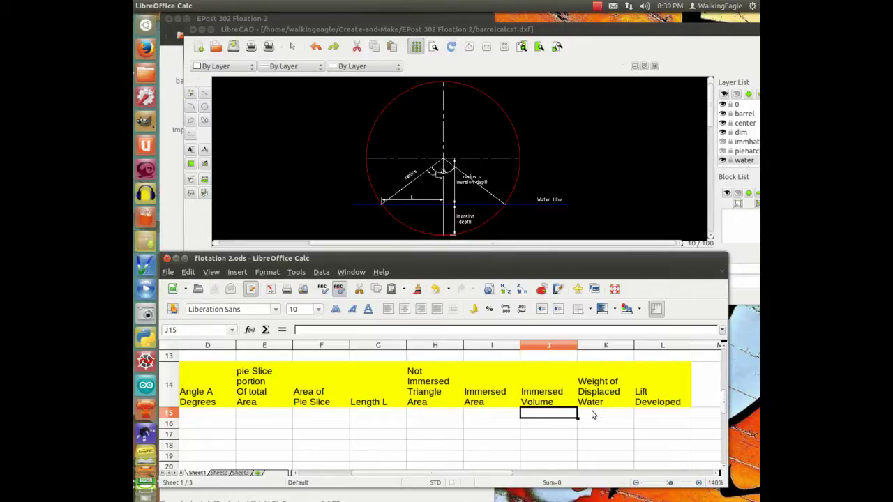
left_click(654, 415)
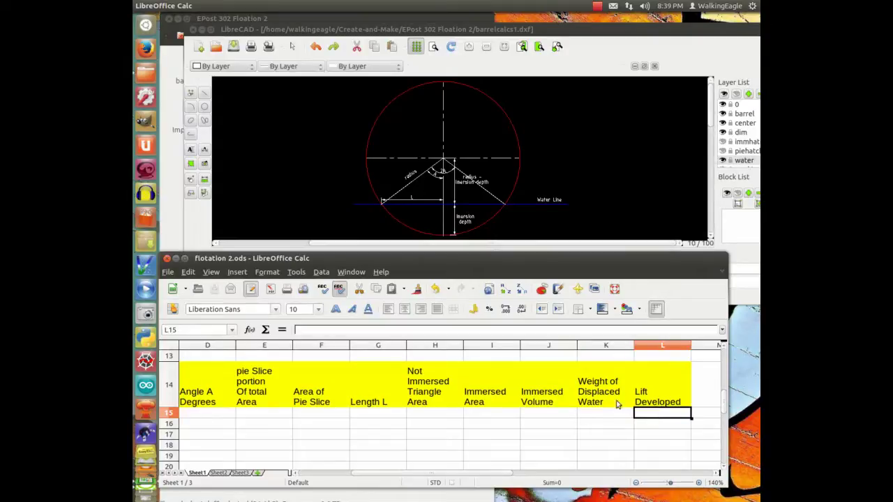
left_click_drag(460, 474, 379, 474)
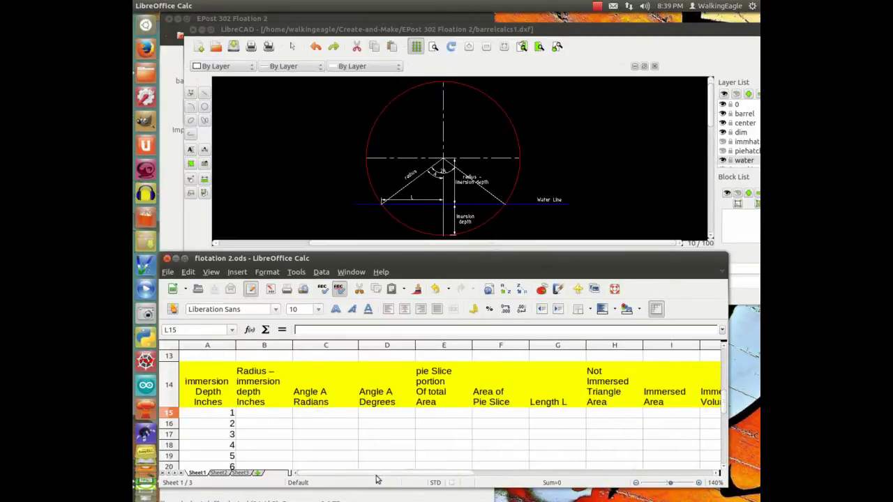
Enter =E$2-A15 in B15 so it shows 10.625 for the 1-inch depth
left_click(184, 258)
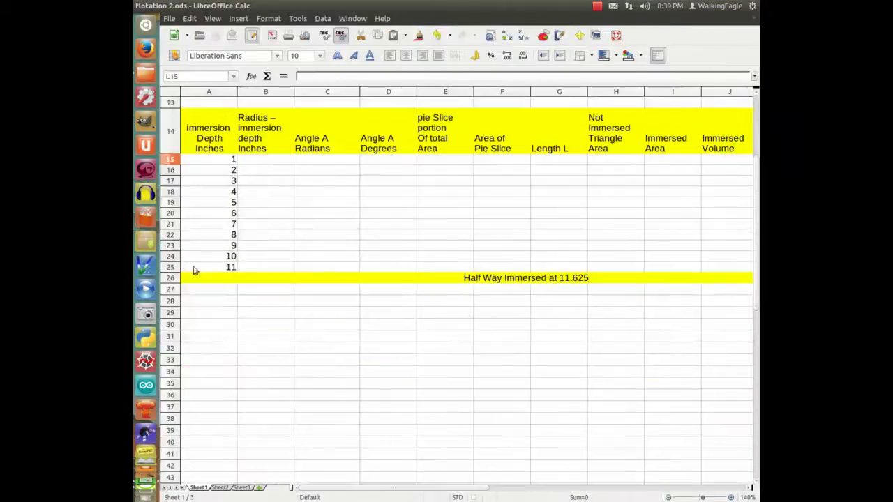
scroll(361, 223, "up", 3)
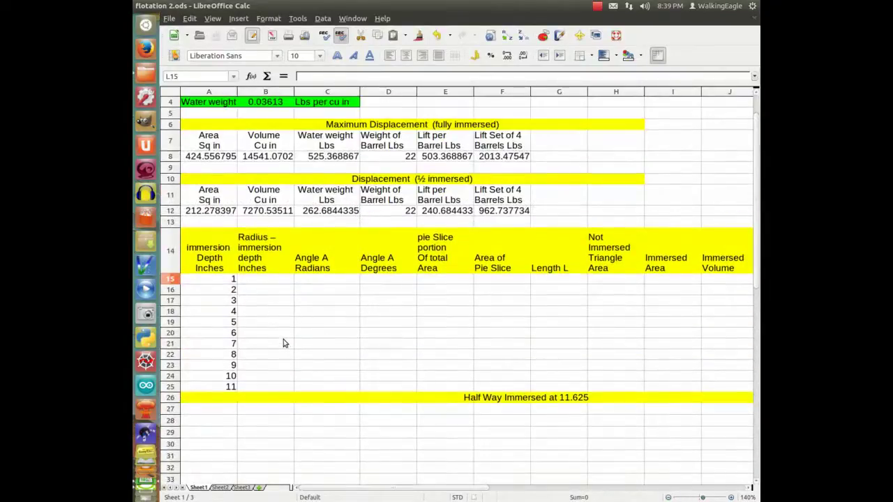
scroll(283, 339, "up", 1)
left_click(256, 318)
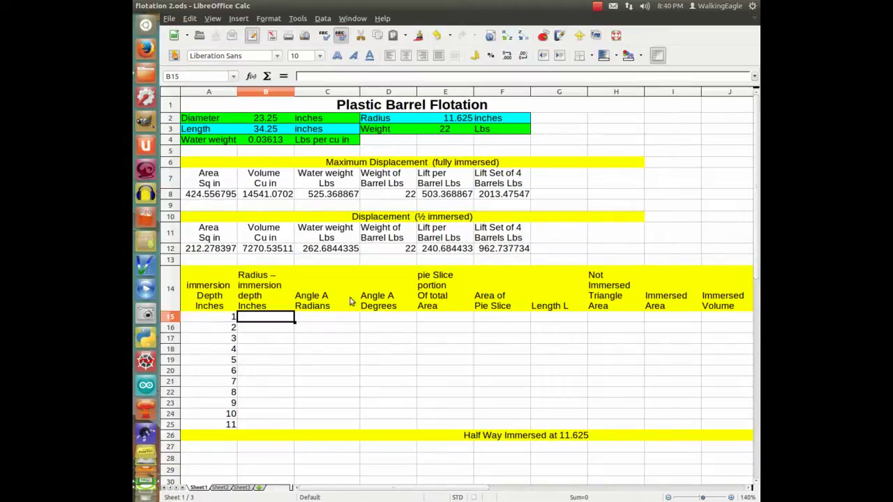
type("=")
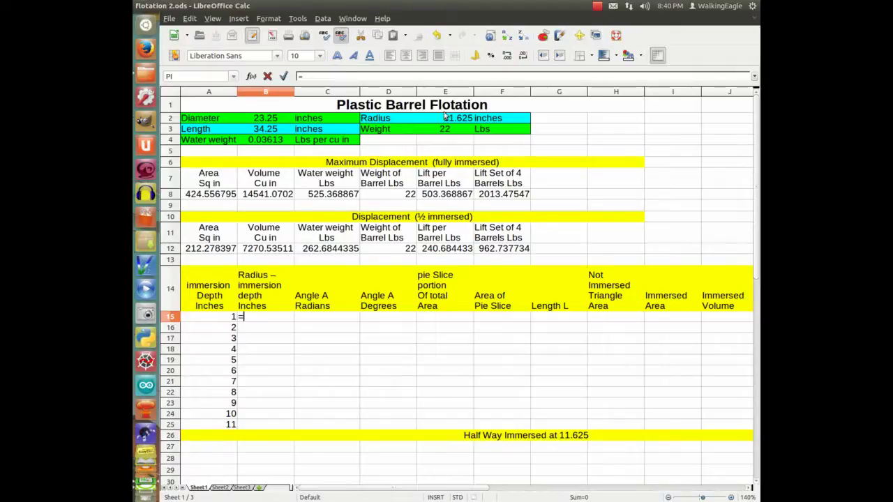
left_click(444, 120)
left_click(249, 317)
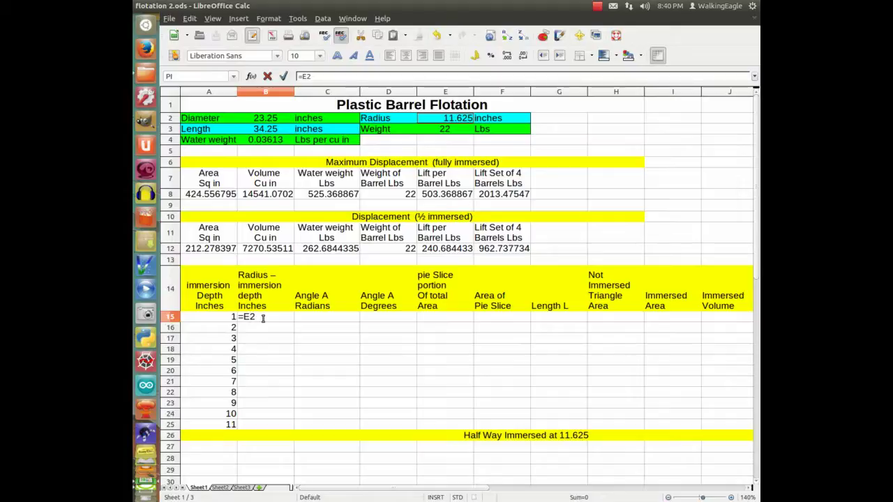
type("$2-")
left_click(227, 317)
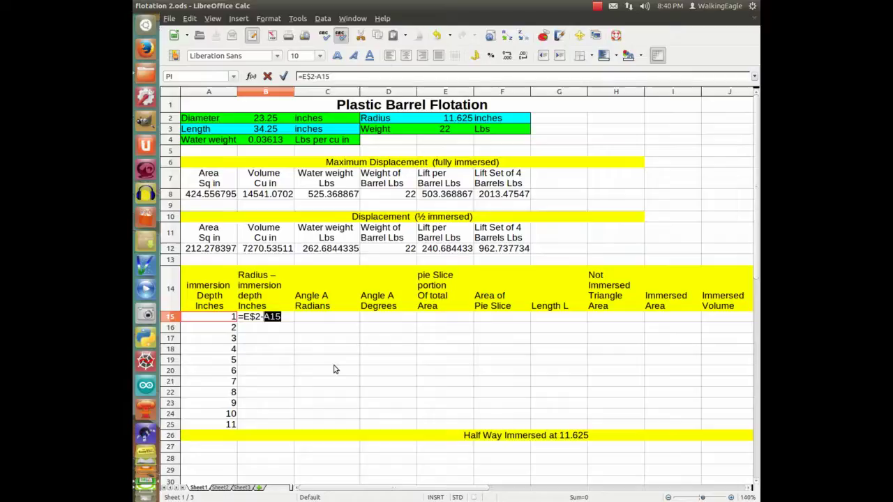
key("Return")
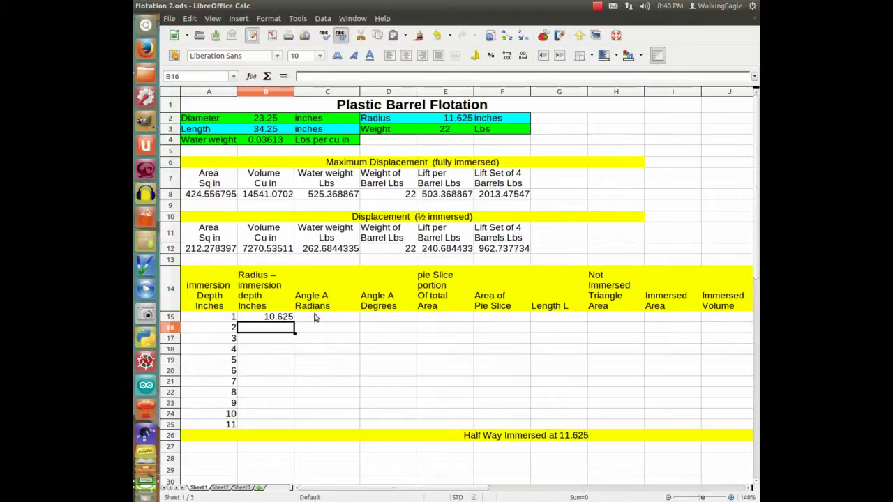
left_click(313, 317)
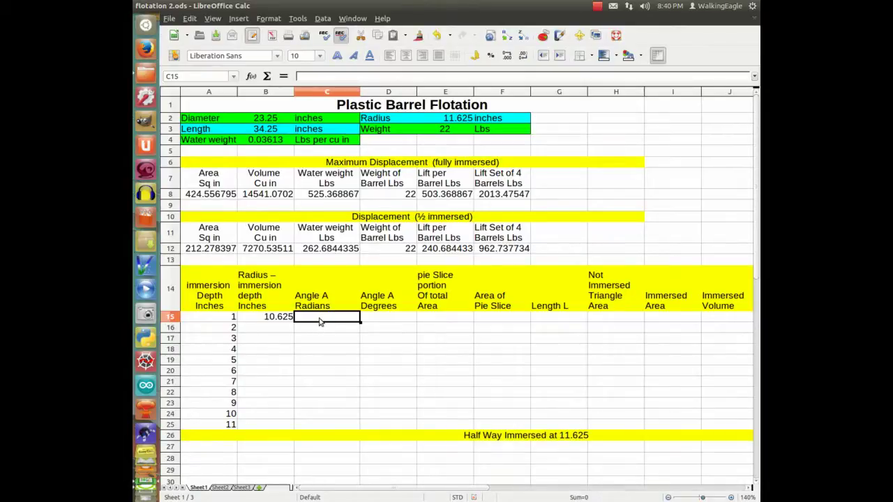
Enter =acos(B15/E$2) in C15, giving Angle A of 0.4178130824 radians
type("=")
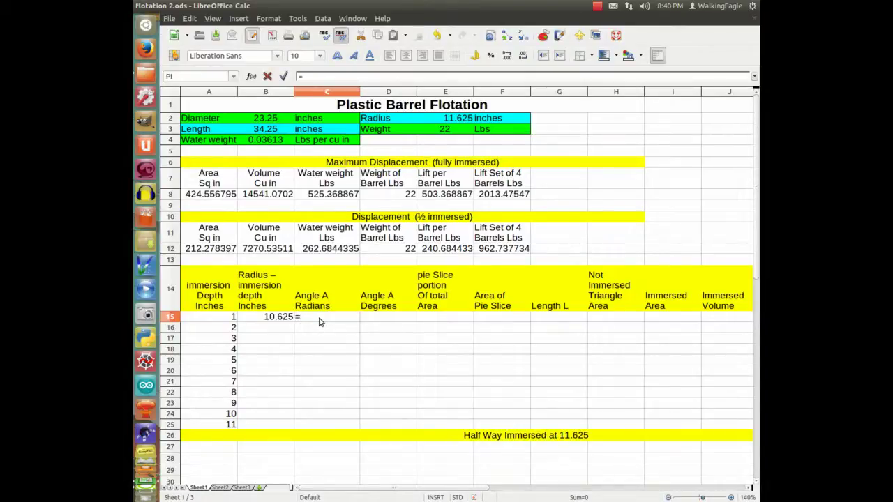
type("acos(")
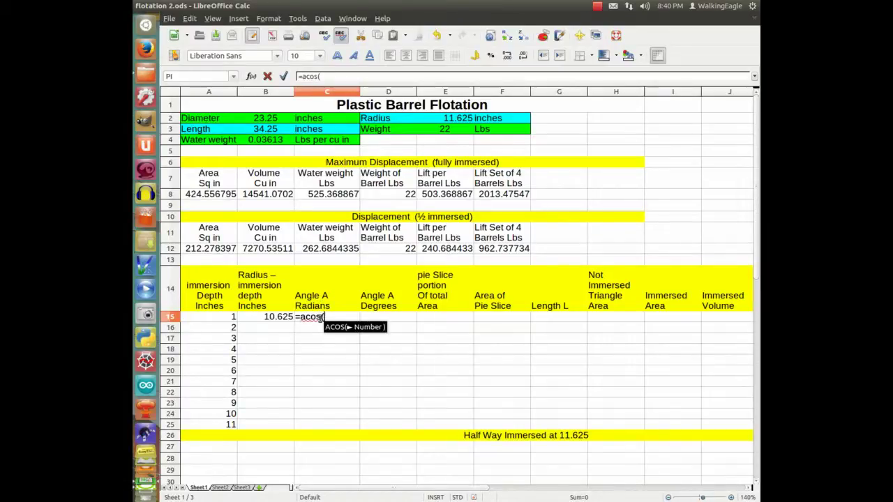
left_click(273, 317)
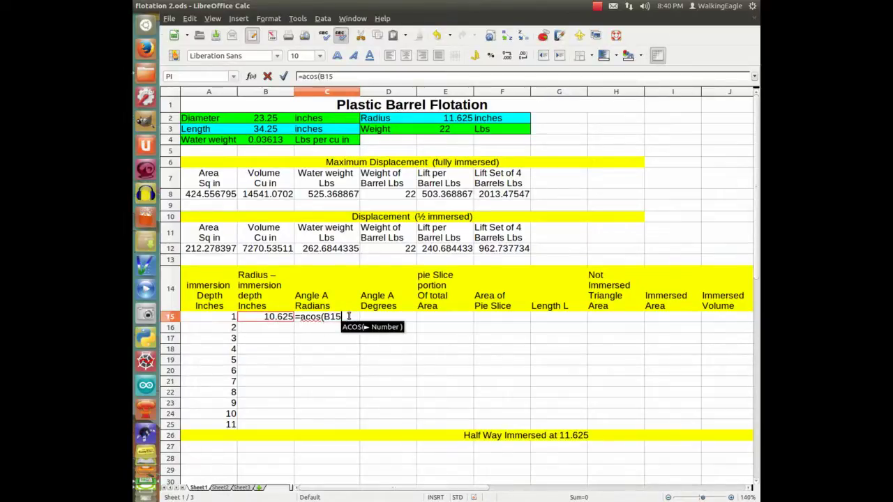
type("/")
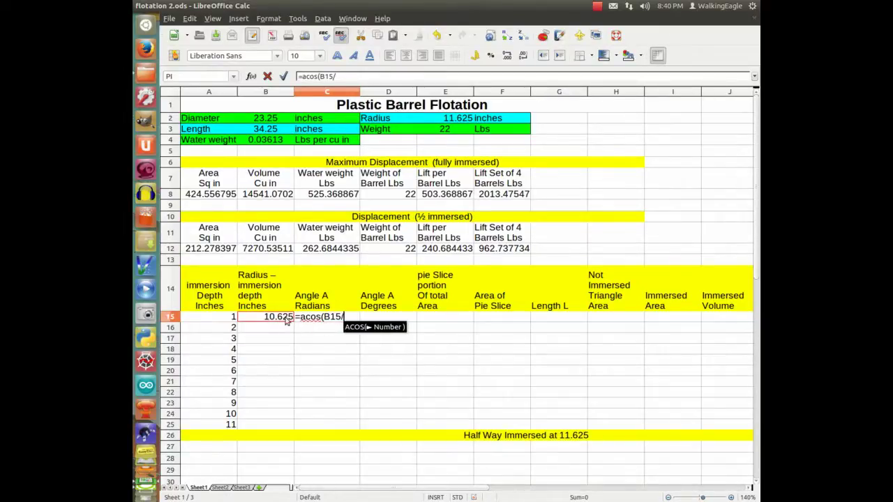
left_click(467, 120)
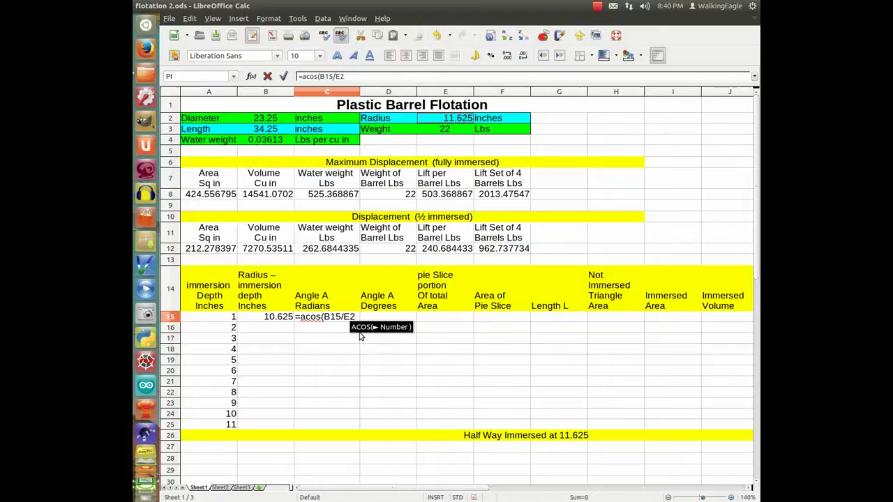
type("$")
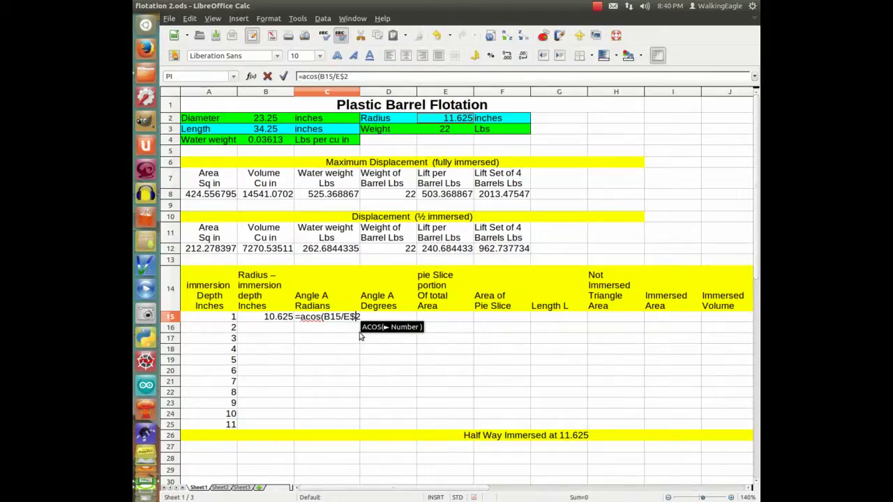
type(")")
key("Return")
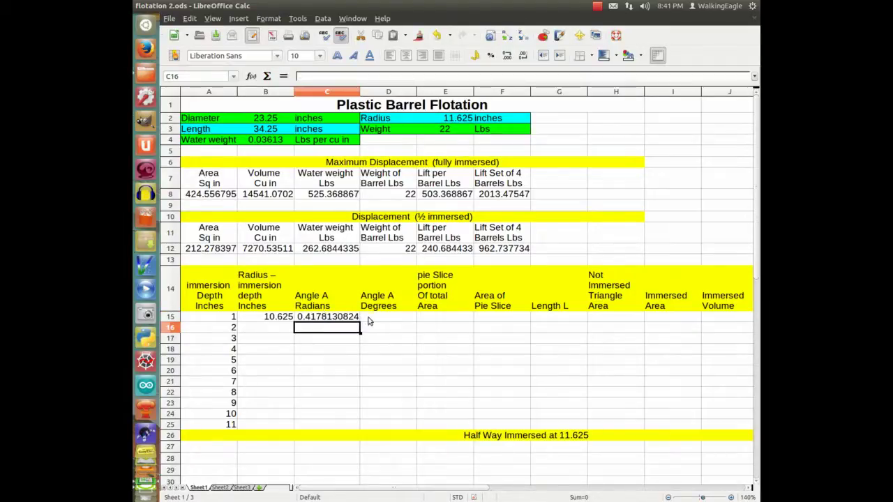
Enter a DEGREES formula on C15 in D15
left_click(383, 321)
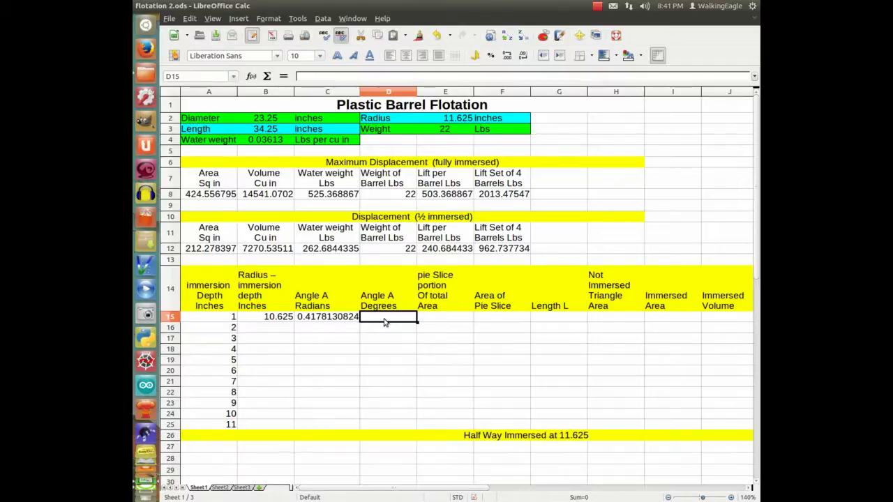
type("deg")
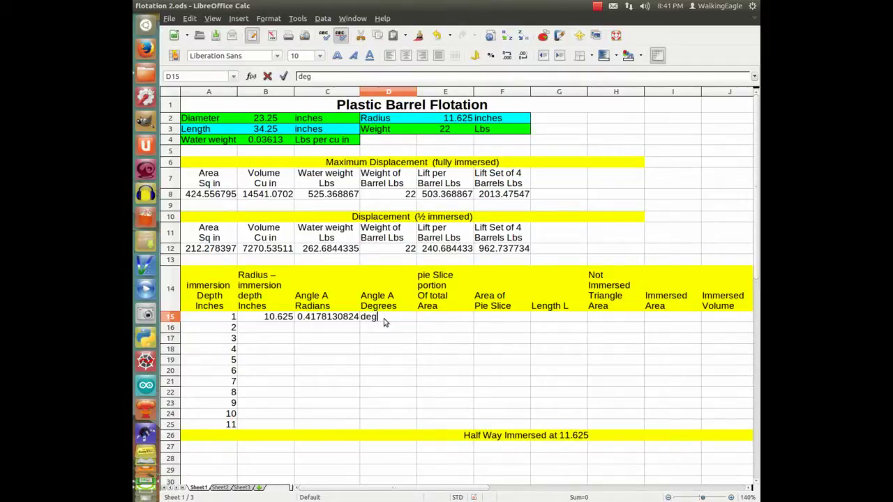
type("e")
key("BackSpace")
key("BackSpace")
key("BackSpace")
key("BackSpace")
key("BackSpace")
key("BackSpace")
type("=degrees(")
left_click(326, 317)
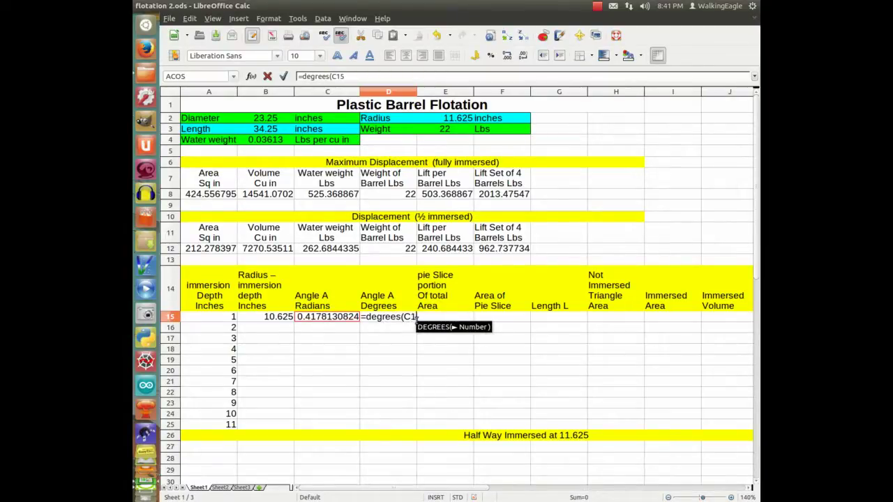
left_click(417, 318)
type(")")
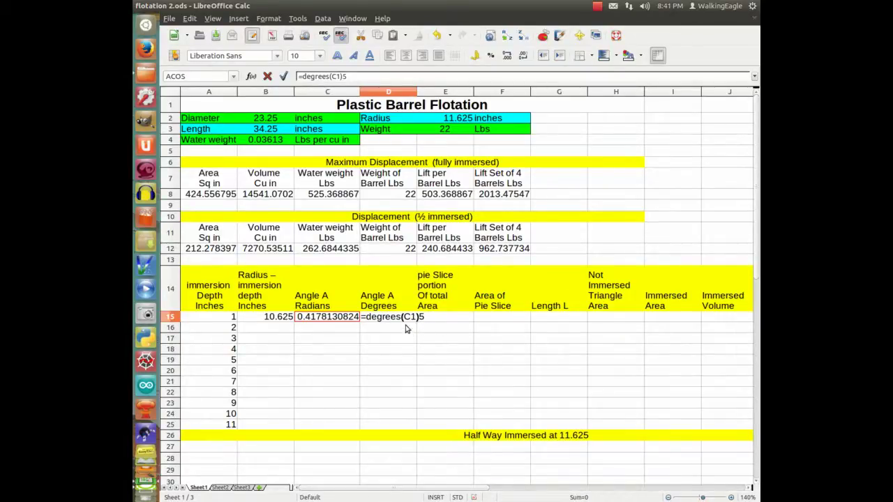
key("Return")
Fix the stray bracket so D15 reads =DEGREES(C15) and shows 23.9389262
left_click(403, 319)
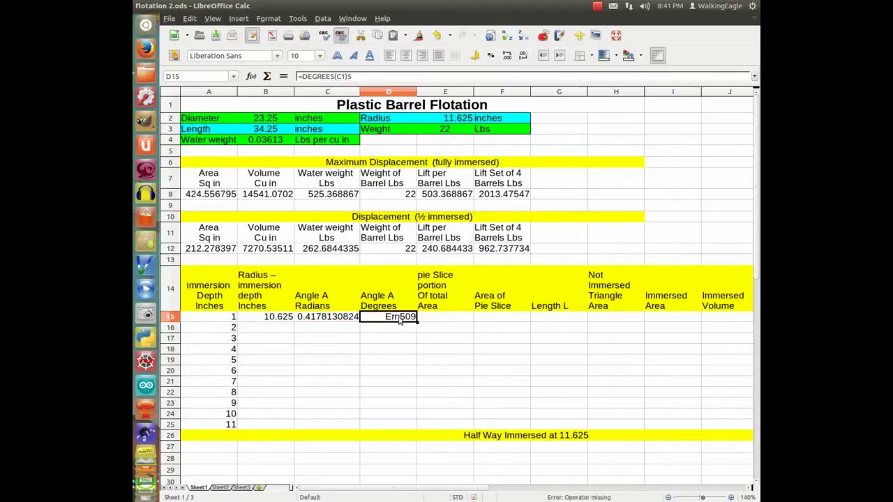
double_click(401, 321)
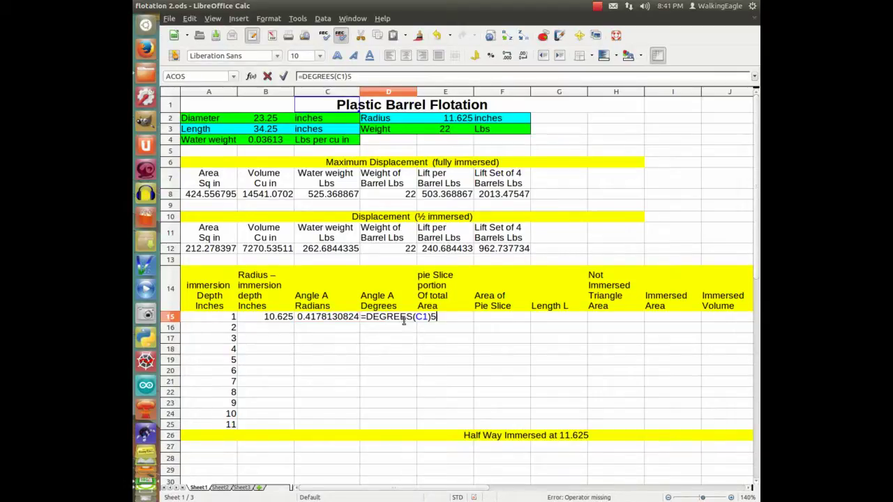
left_click(428, 318)
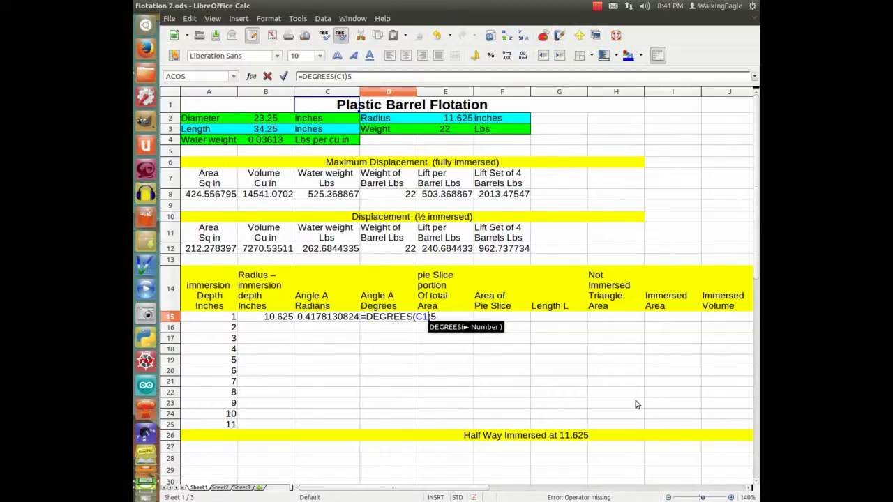
key("BackSpace")
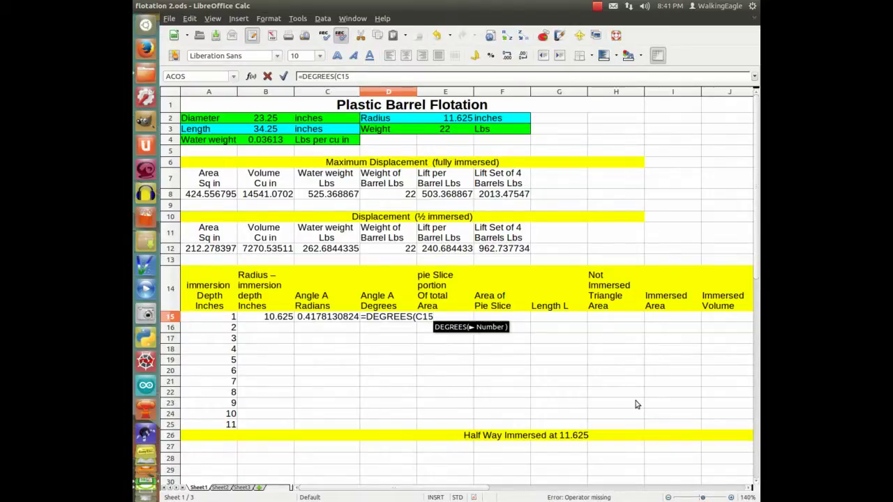
type(")")
key("Return")
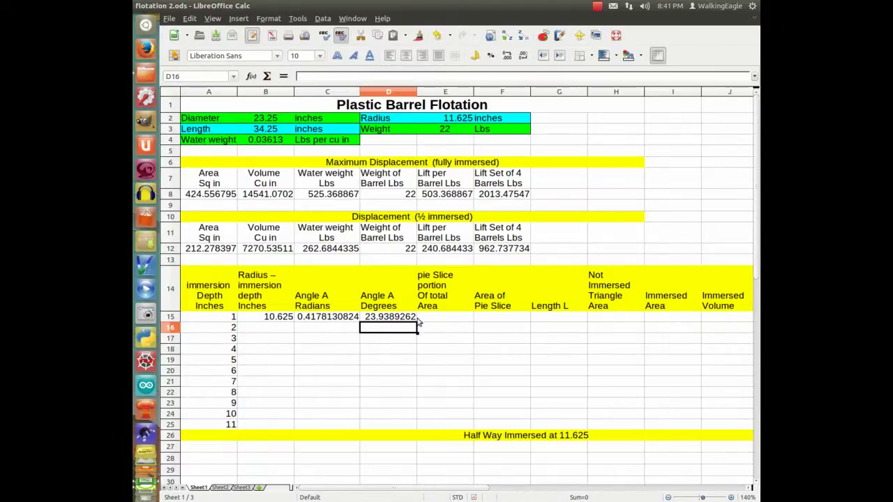
left_click(445, 318)
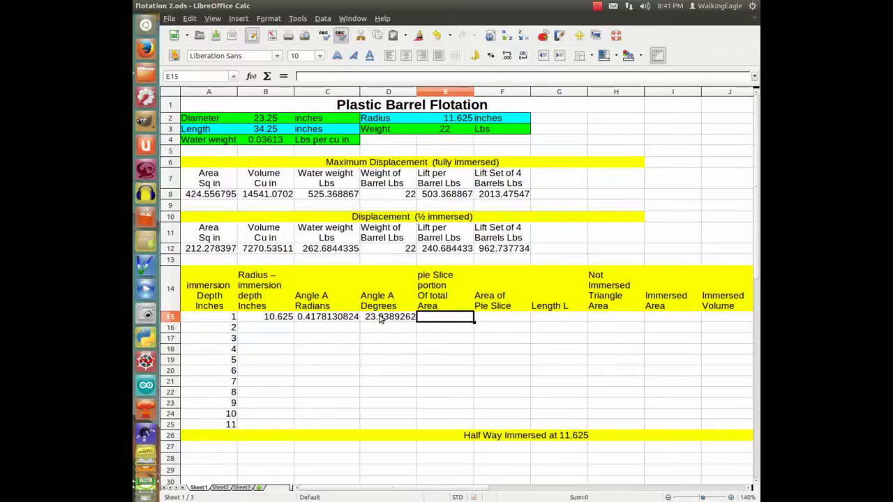
Enter =2*D15/360 in E15, giving a pie slice portion of 0.13299403
left_click(381, 319)
left_click(442, 318)
type("=")
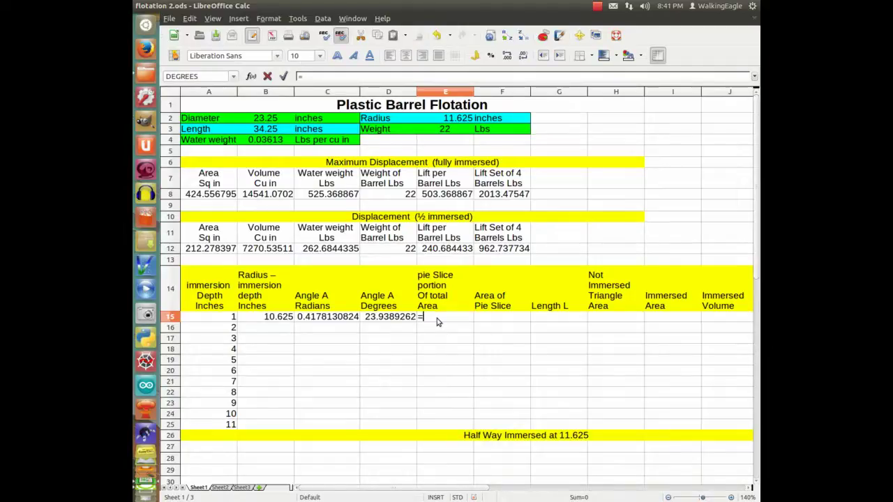
type("2*")
left_click(375, 320)
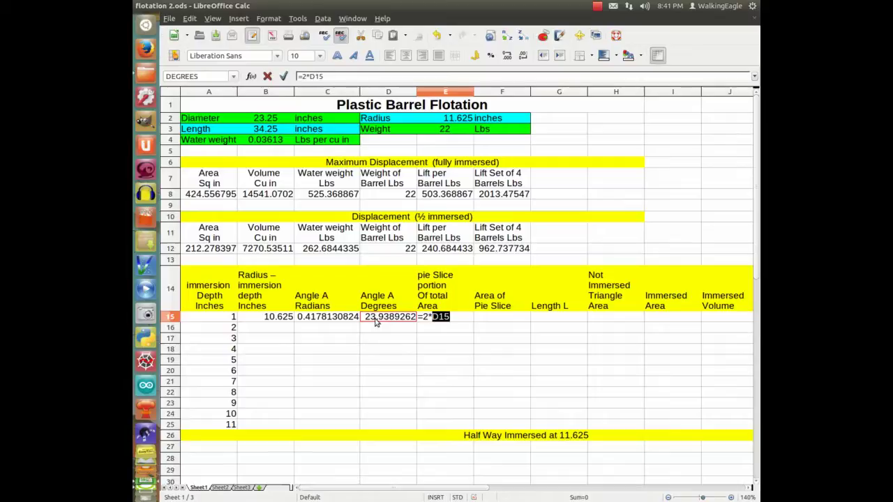
left_click(458, 317)
type("/360")
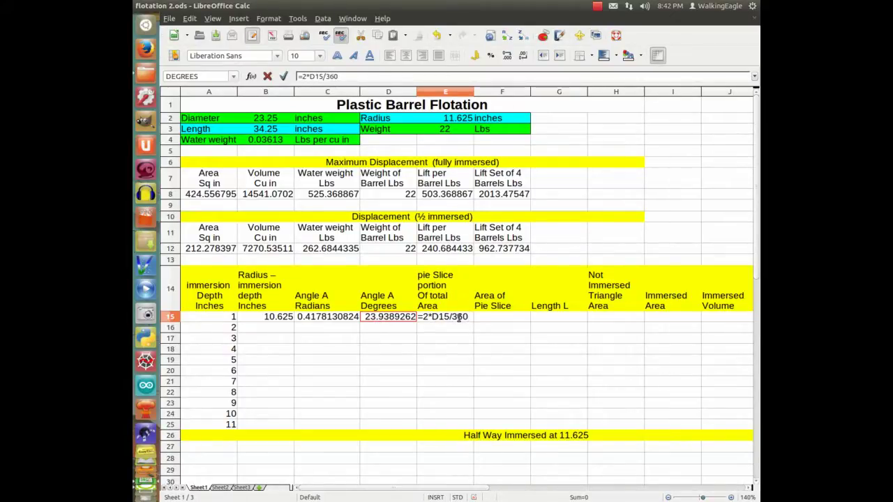
key("Return")
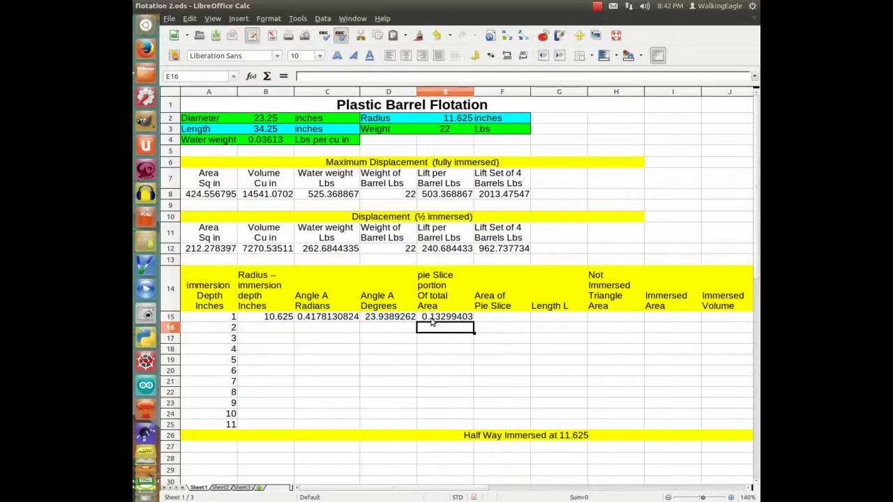
left_click(432, 320)
Enter =E15*A$8 in F15, giving a pie slice area of 56.4635211
left_click(496, 320)
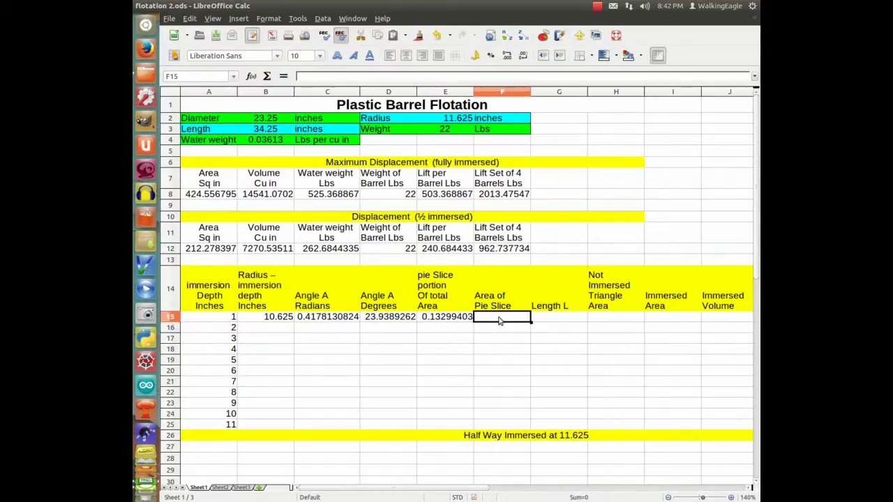
left_click(446, 319)
left_click(504, 319)
left_click(441, 320)
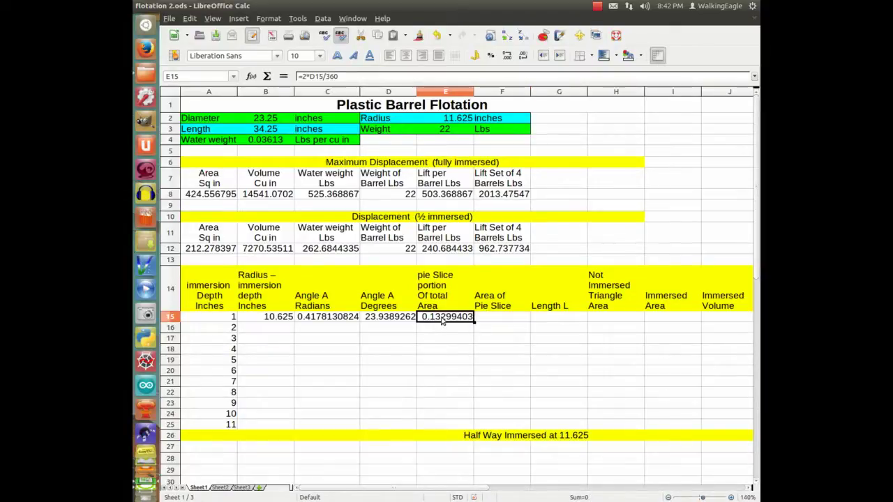
left_click(509, 318)
type("=")
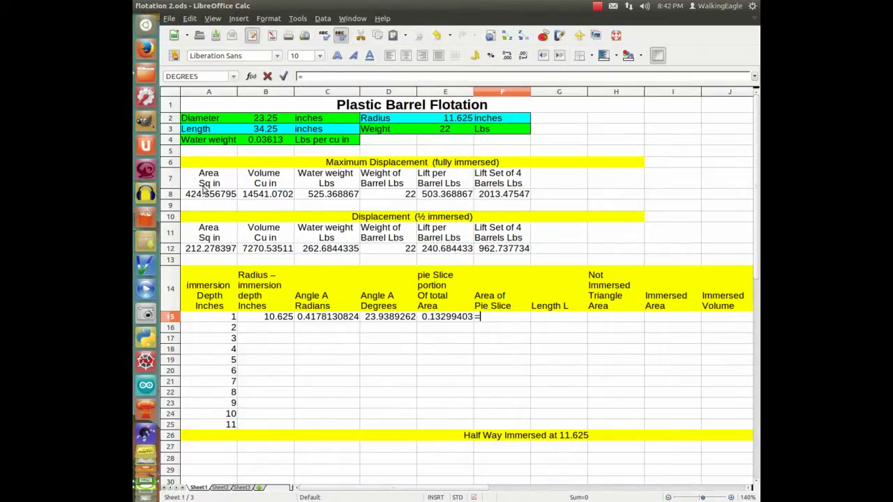
left_click(437, 316)
left_click(506, 316)
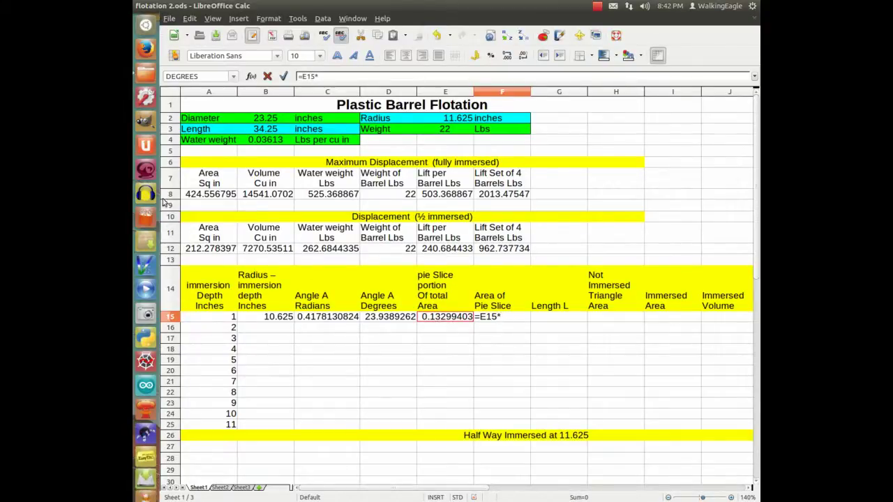
left_click(235, 197)
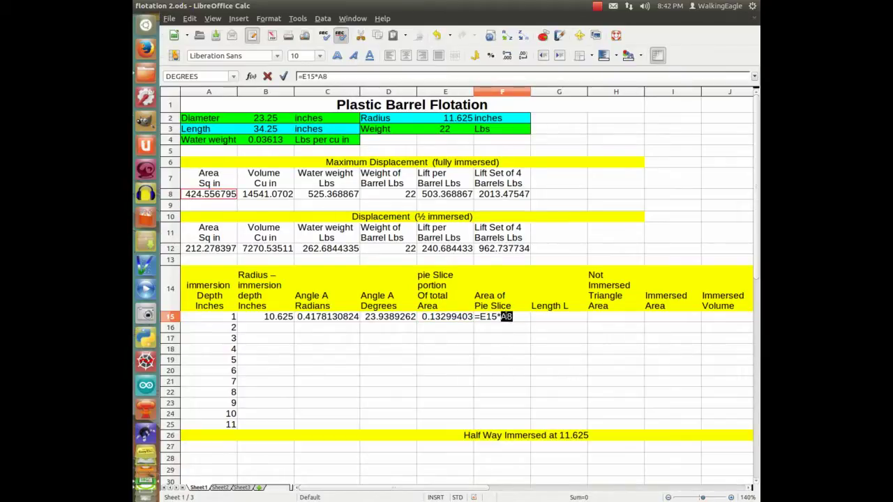
left_click(508, 319)
type("$")
key("Return")
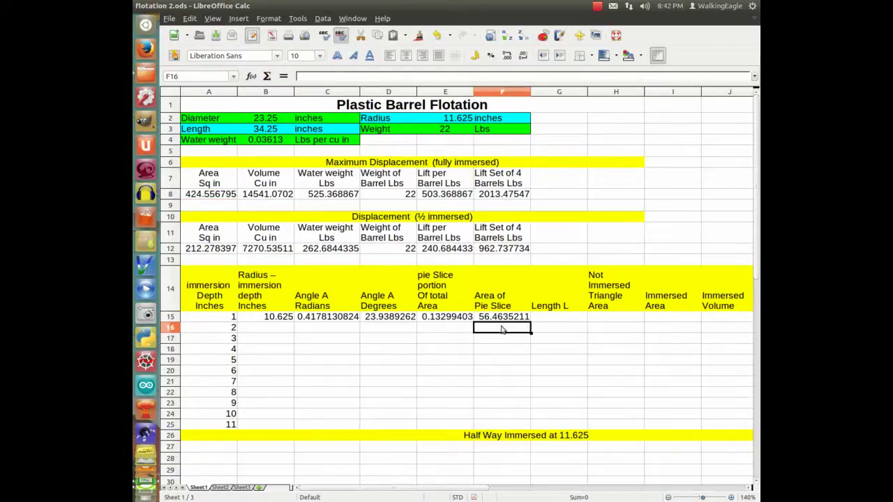
left_click(488, 318)
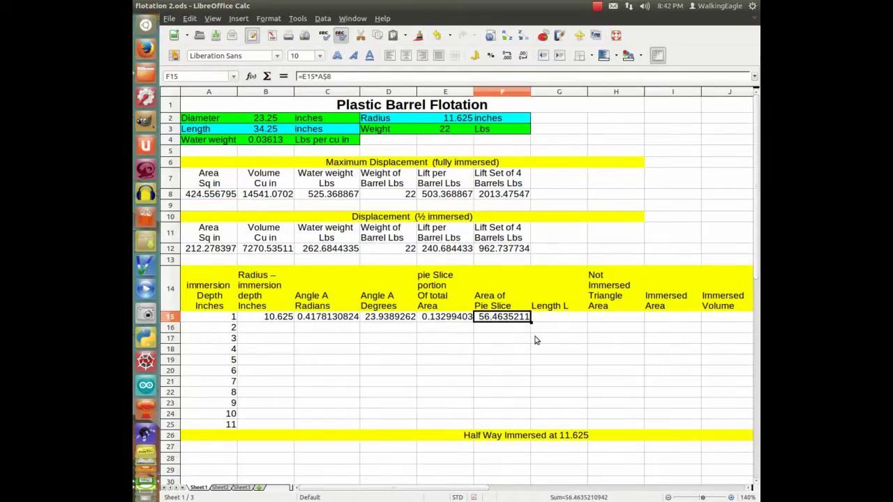
left_click(542, 318)
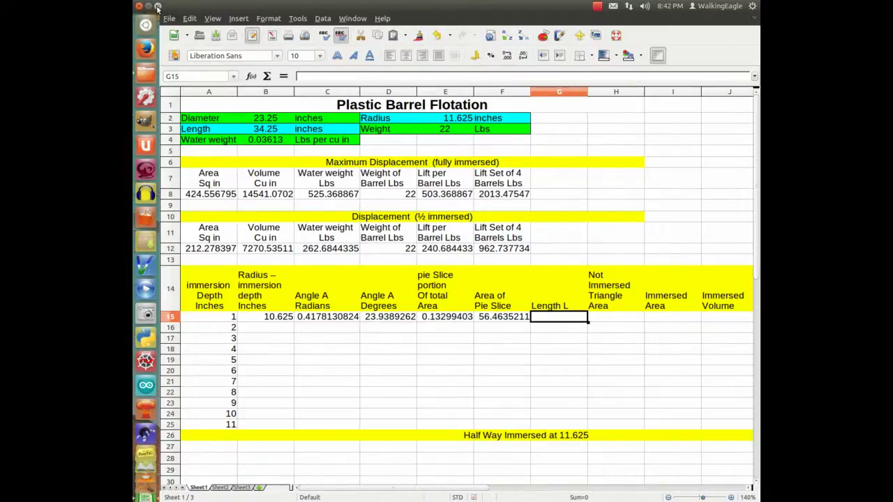
left_click(158, 5)
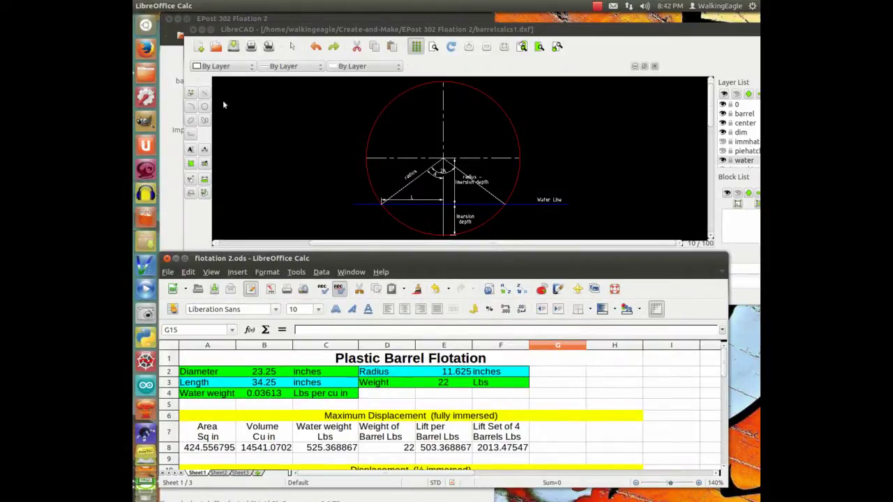
left_click(184, 259)
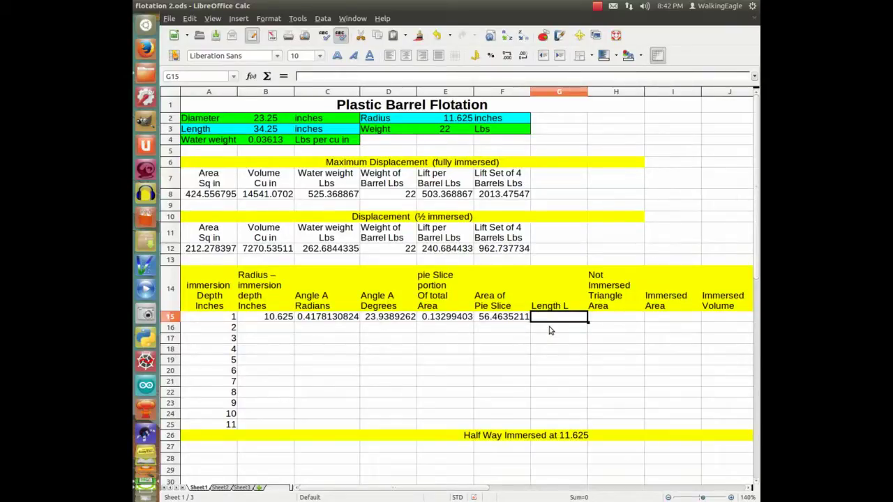
Enter =E2*sin(C15) in G15, giving Length L of 4.71699057
type("=")
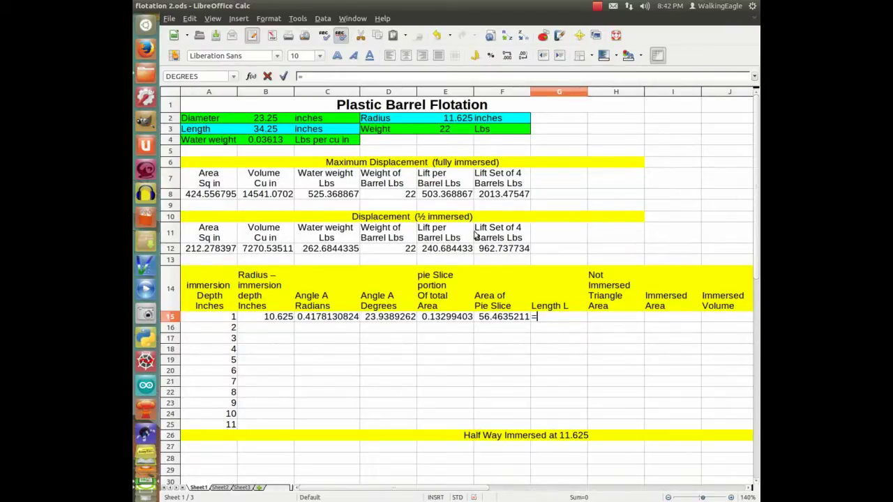
left_click(450, 120)
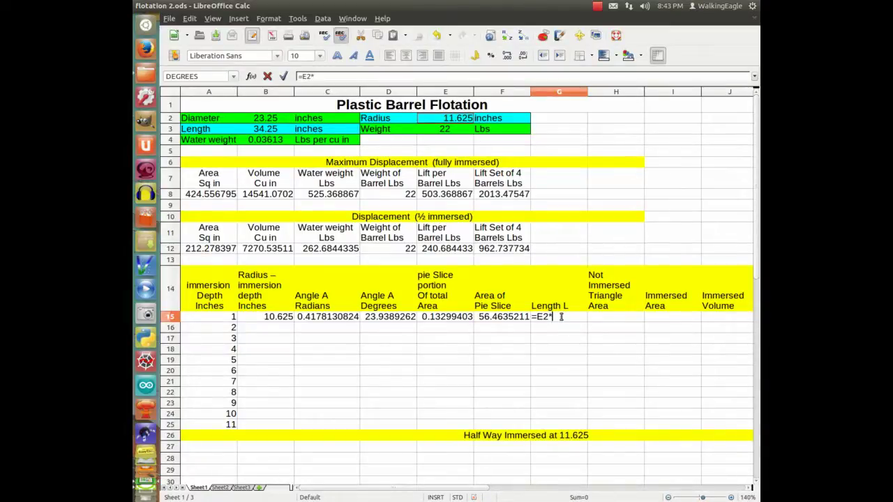
type("*cos(")
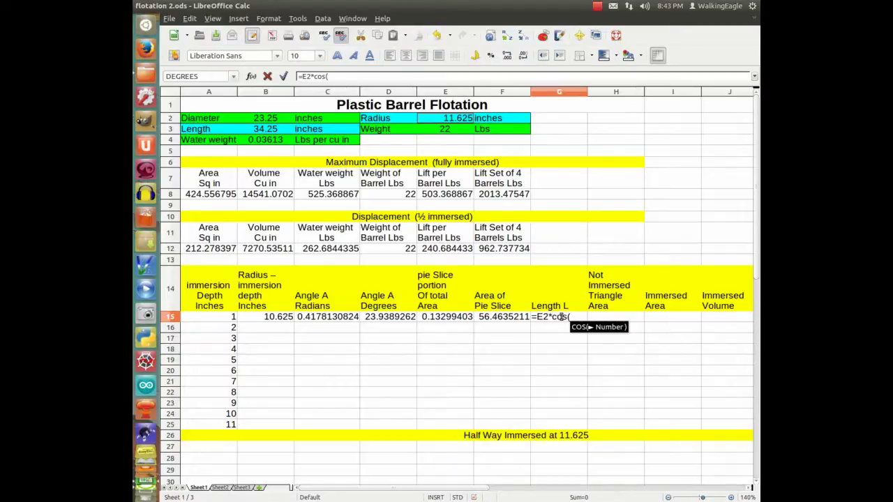
key("BackSpace")
key("BackSpace")
key("BackSpace")
key("BackSpace")
type("sin(")
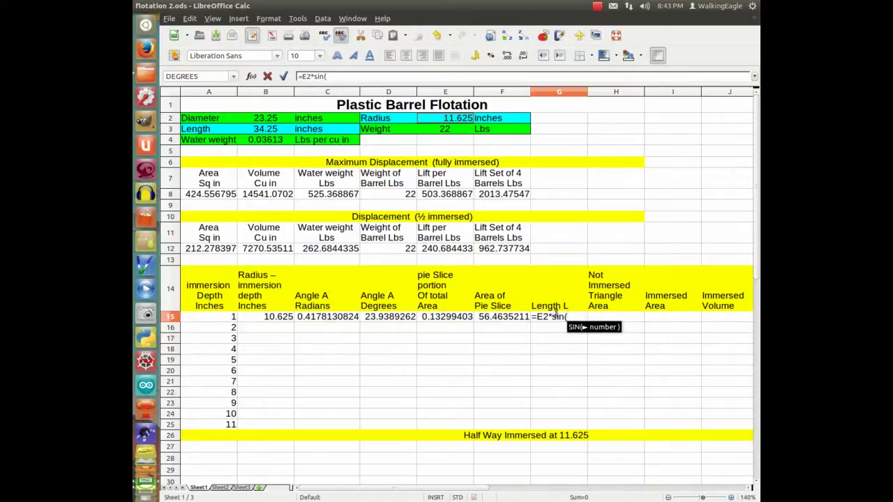
left_click(318, 318)
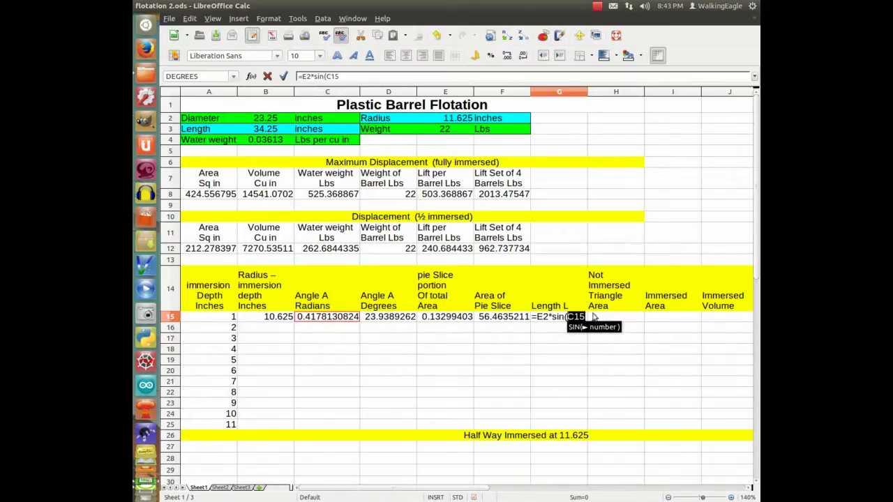
key("Right")
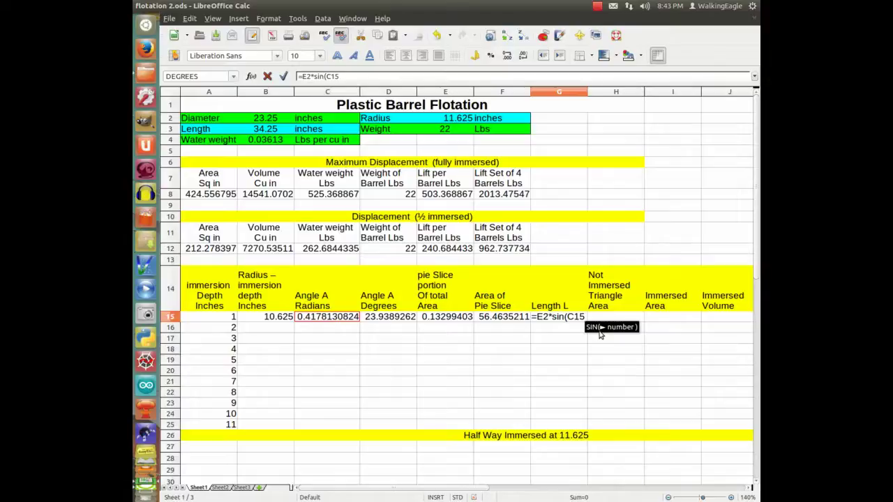
type(")")
key("Return")
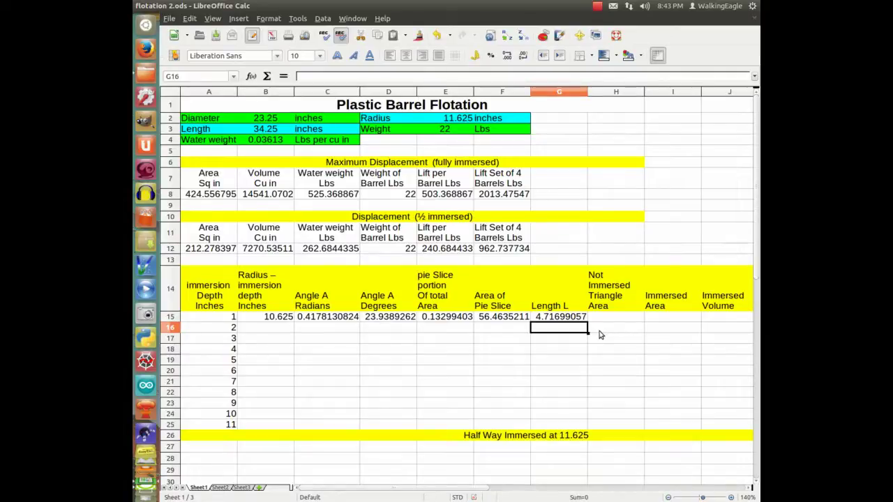
key("Up")
key("Right")
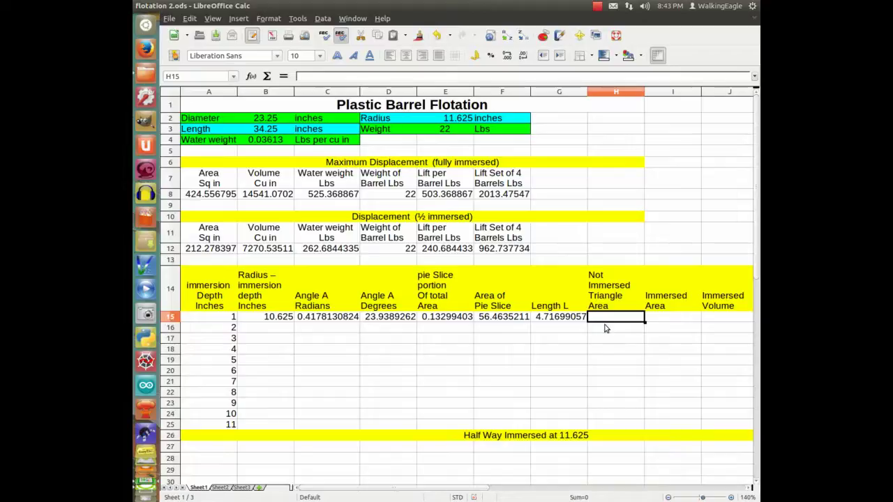
Build H15's triangle-area formula multiplying B15 by 2 and by Length L in G15
type("=")
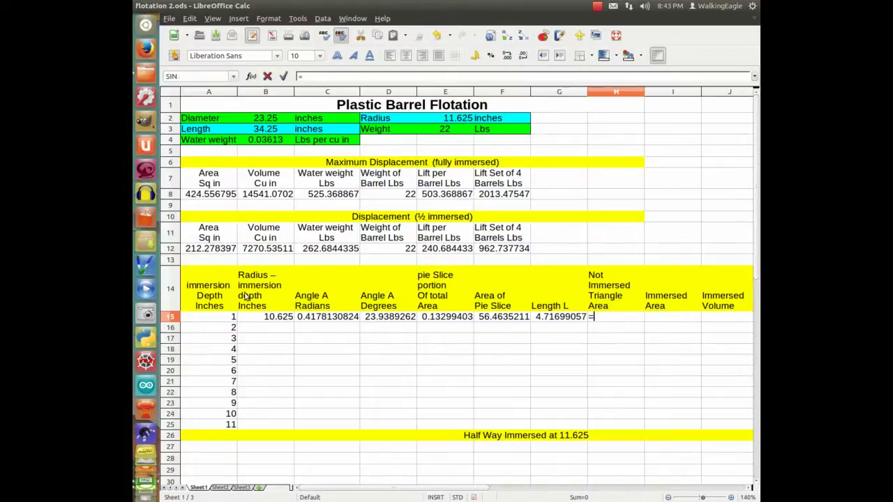
left_click(271, 321)
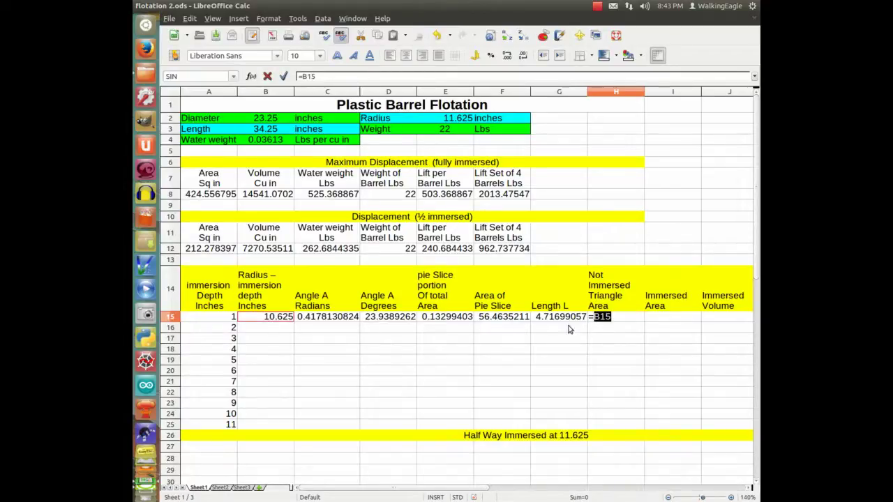
left_click(614, 318)
left_click(567, 320)
left_click(620, 317)
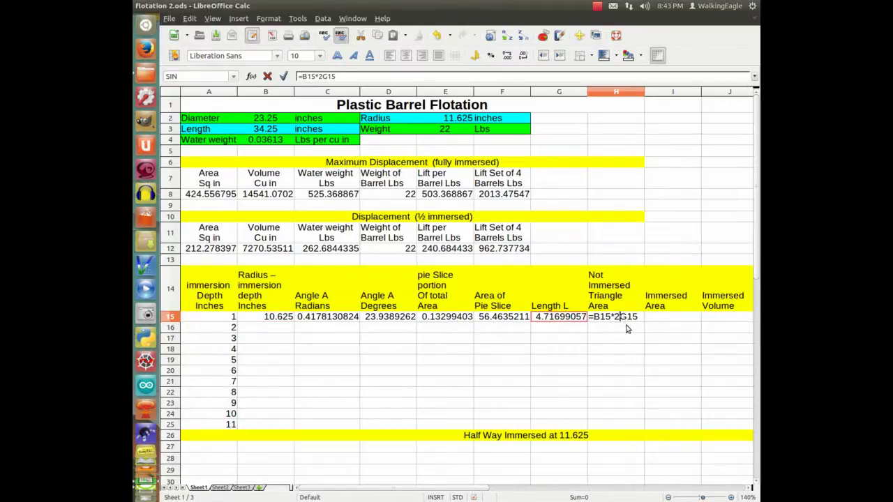
type("*")
key("Right")
key("Right")
key("Right")
Commit H15 (50.1180248) and enter =F15-H15 in I15, giving 6.34549633
key("Return")
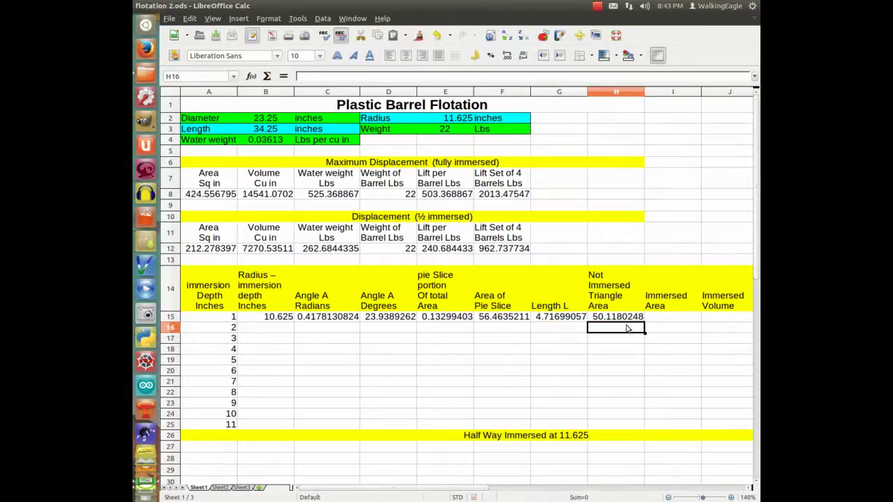
left_click(667, 318)
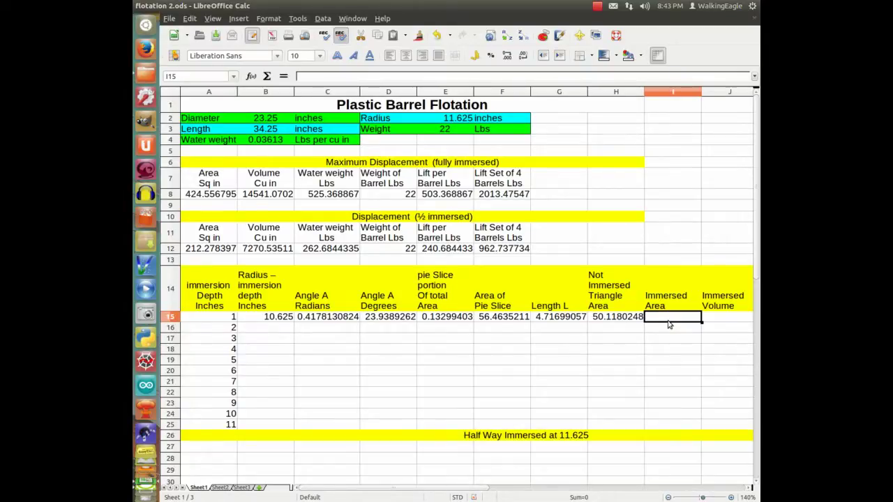
type("=")
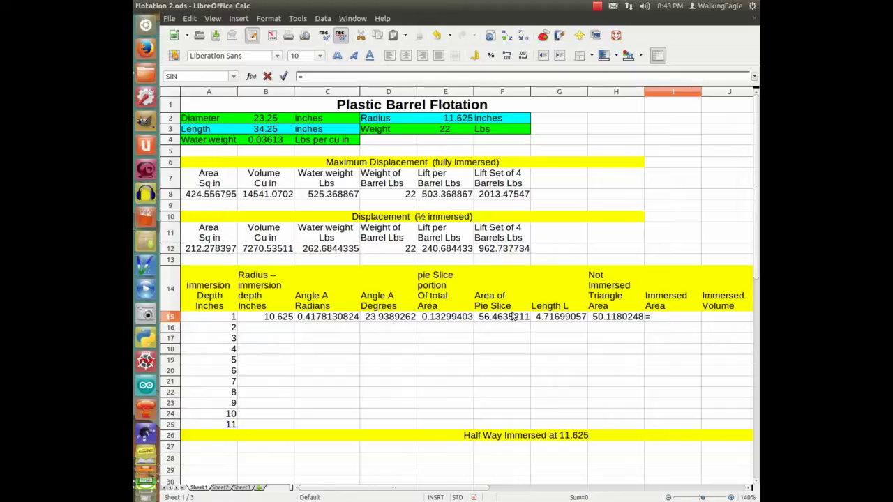
left_click(514, 317)
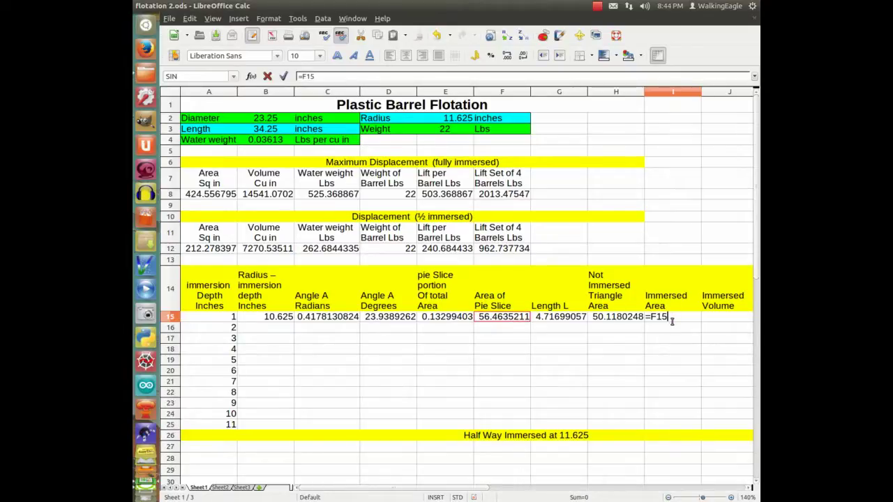
type("-")
left_click(622, 320)
key("Return")
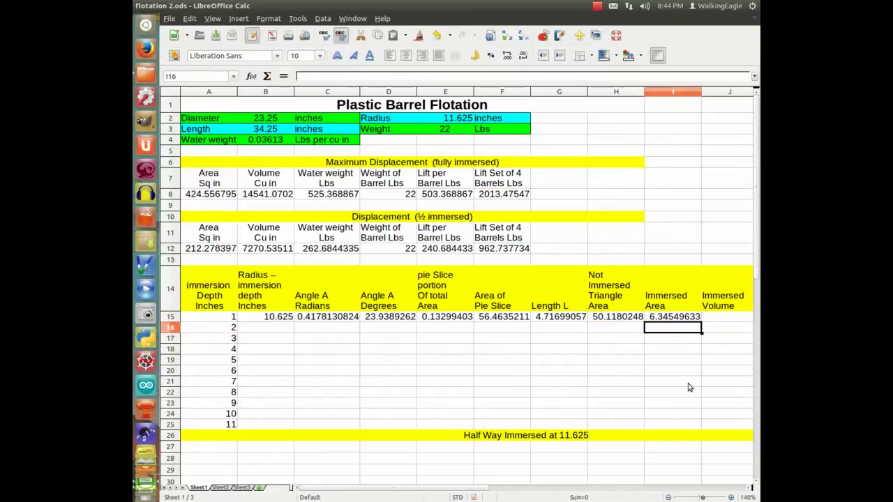
key("Up")
key("Right")
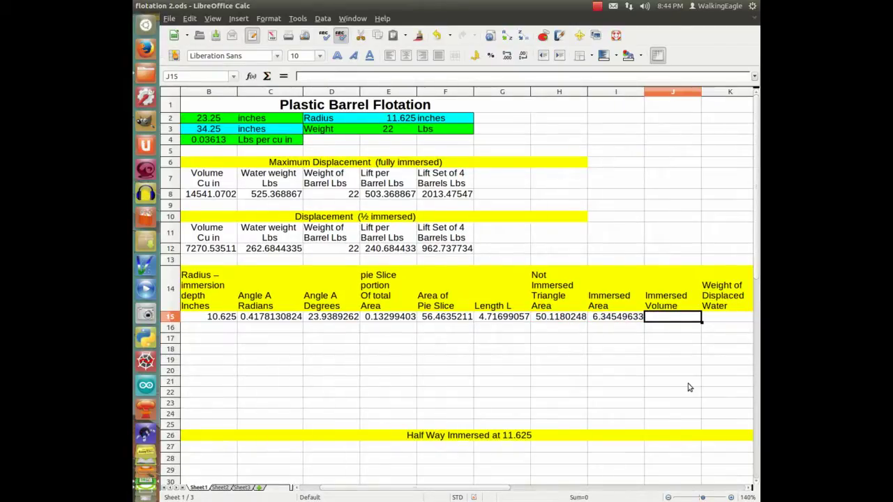
Enter =I15*B$3 in J15 for Immersed Volume, giving 217.333249
type("=")
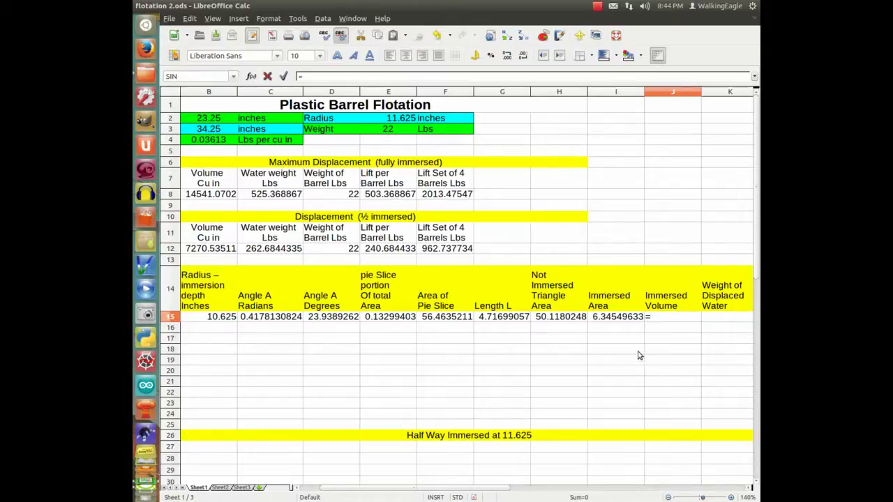
left_click(615, 319)
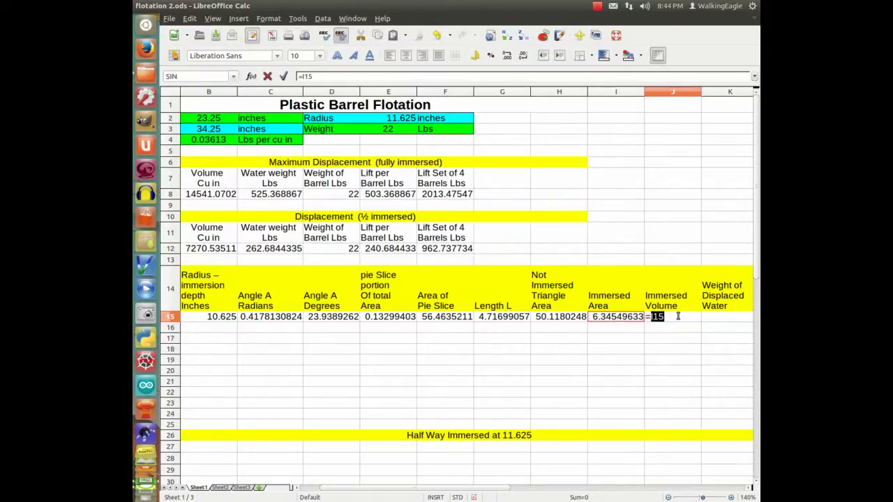
left_click(677, 316)
type("*")
left_click(215, 129)
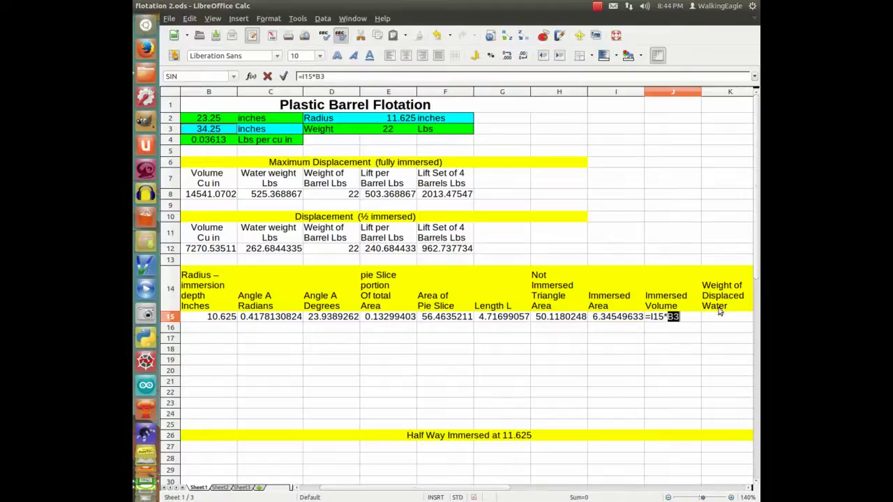
left_click(695, 317)
type("$")
key("Return")
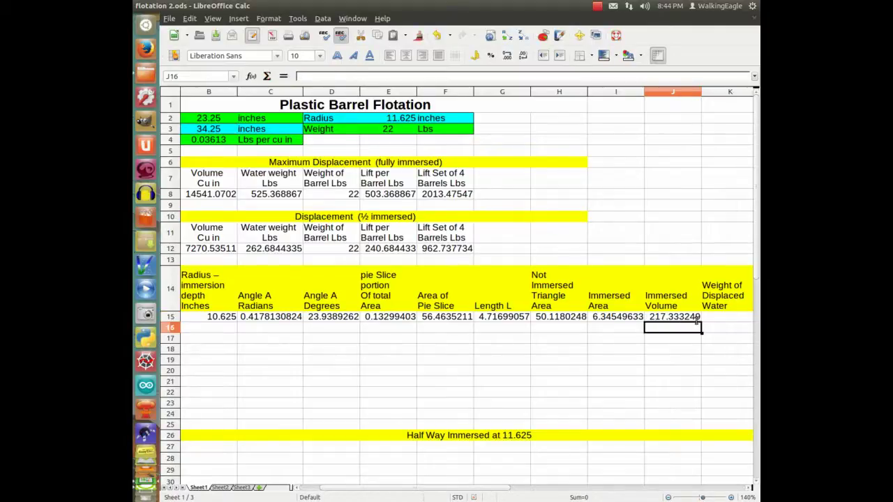
left_click(697, 320)
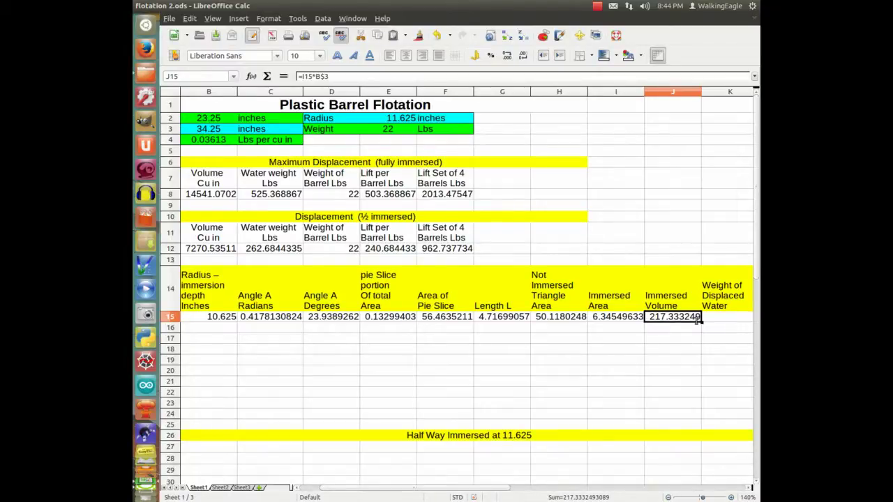
key("Right")
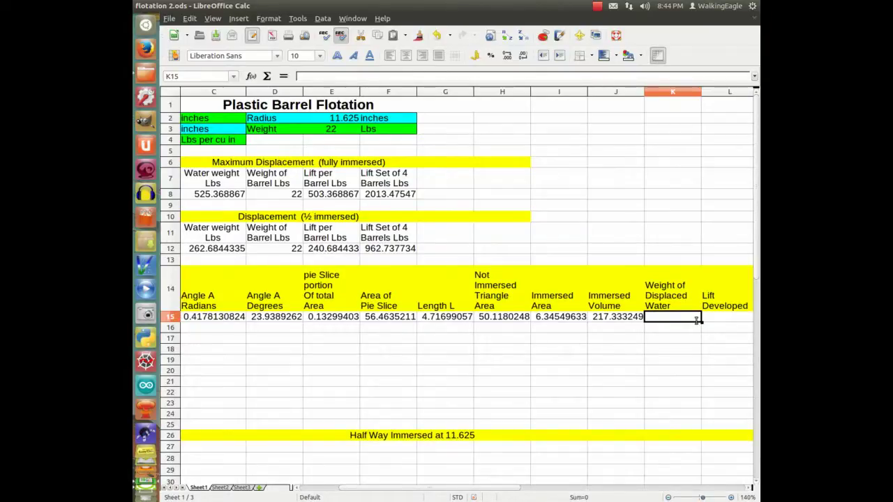
Enter =J15*B$4 in K15 for Weight of Displaced Water, giving 7.8522503
type("=")
key("Left")
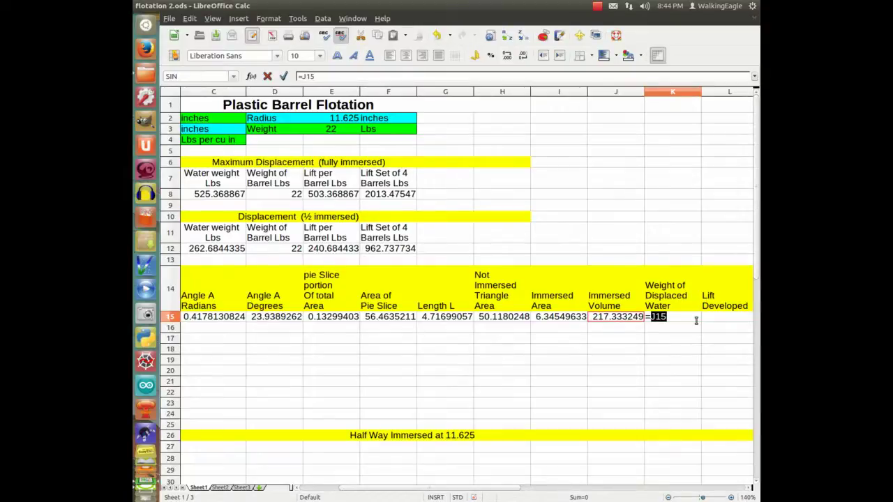
type("*")
left_click(187, 143)
key("Left")
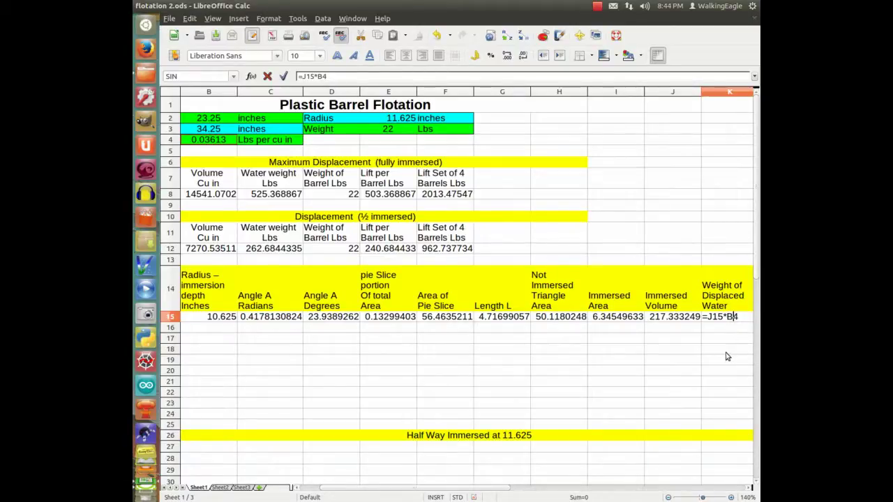
type("$")
key("Tab")
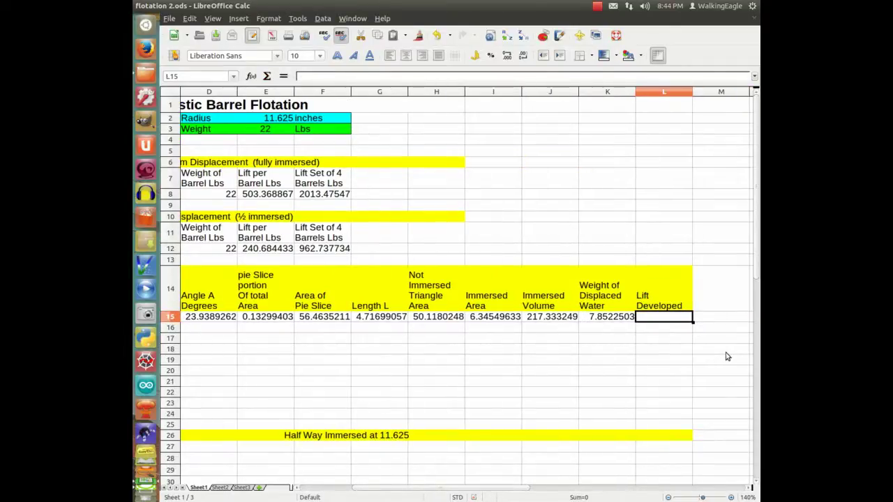
Enter =K15-D$8 in L15 for Lift Developed, giving -14.1477497
type("=")
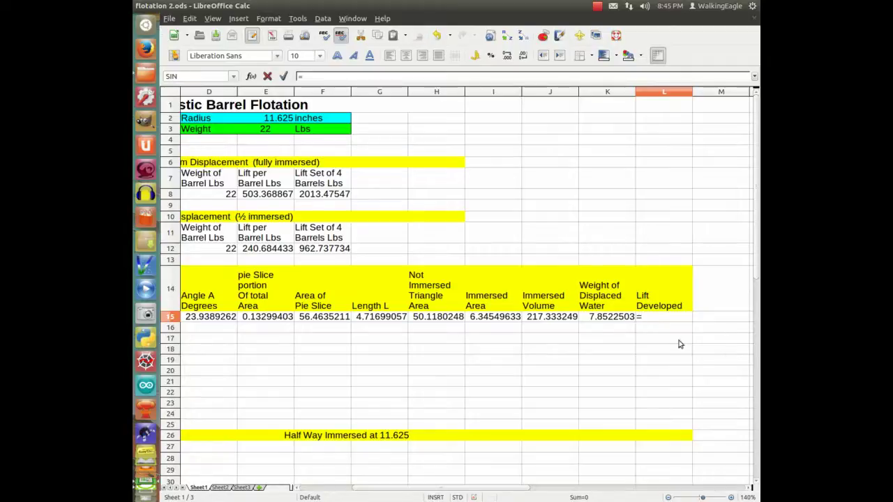
left_click(590, 318)
left_click(664, 318)
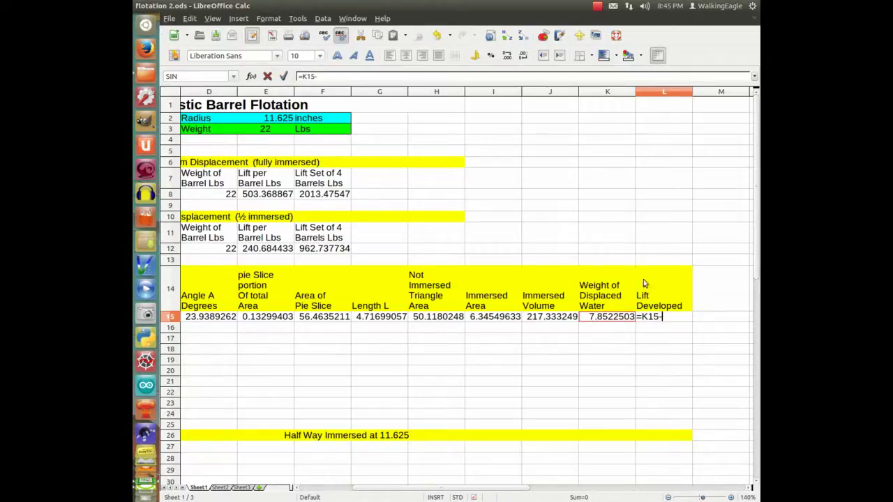
type("-")
left_click(216, 197)
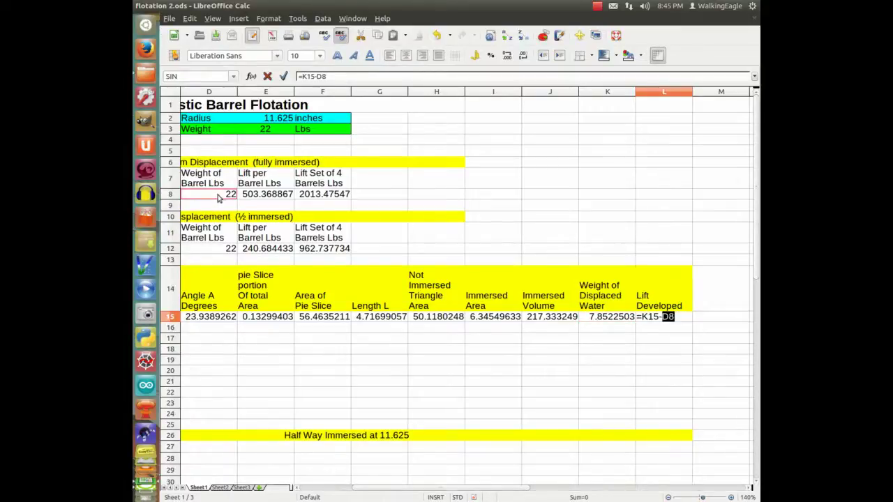
left_click(671, 317)
type("$")
key("Return")
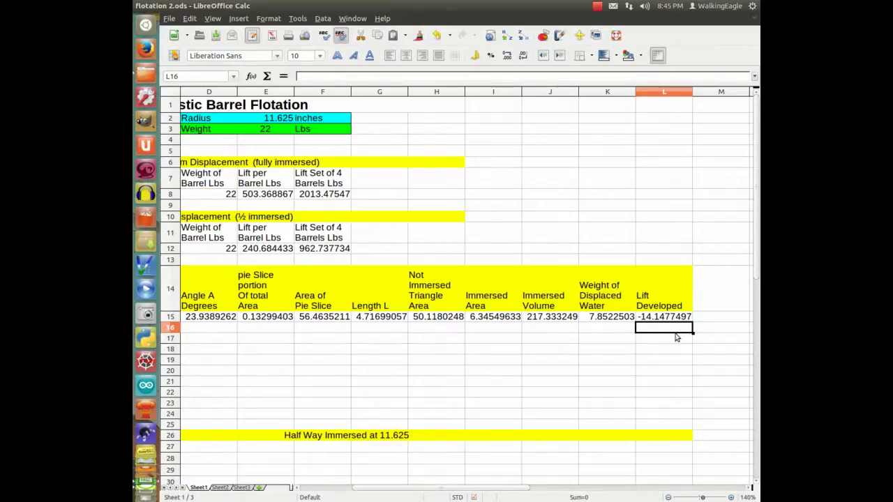
left_click(668, 317)
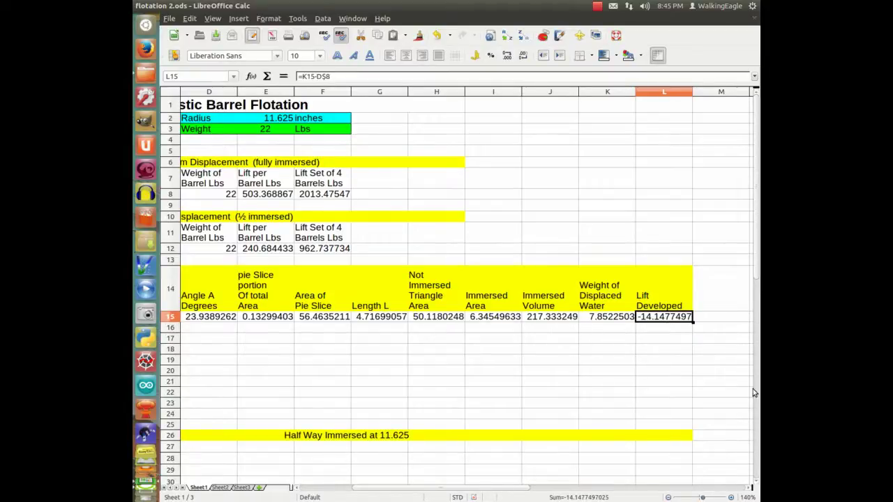
Review row 15's formulas and select them from B15 through Lift Developed in L15
key("Left")
key("Left")
key("Home")
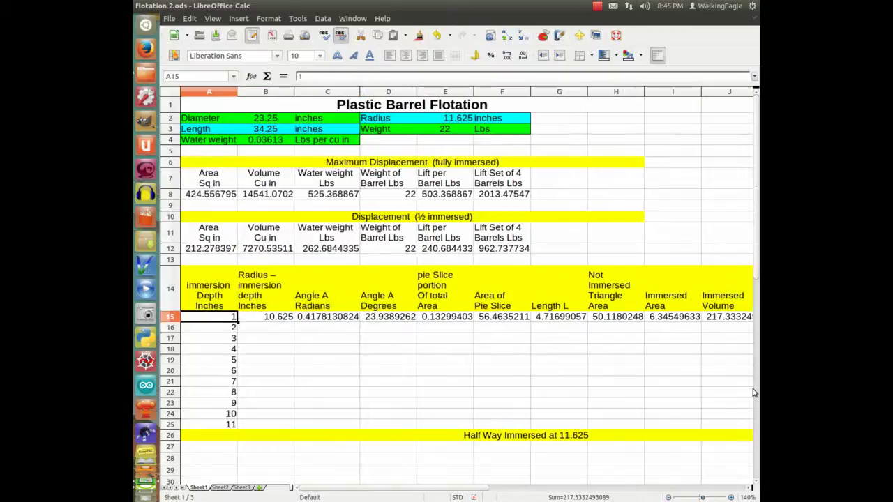
key("Right")
key("Right")
key("Right")
key("Right")
key("Right")
key("Right")
key("Right")
key("Right")
key("Right")
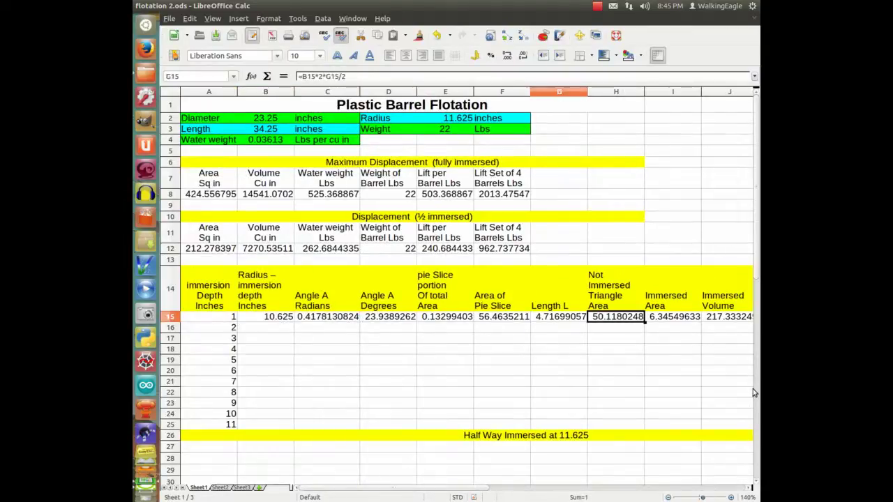
key("Right")
key("Right")
key("Left")
key("Left")
key("Left")
key("Left")
key("Left")
key("Left")
key("Left")
key("Left")
key("Left")
key("Home")
key("Right")
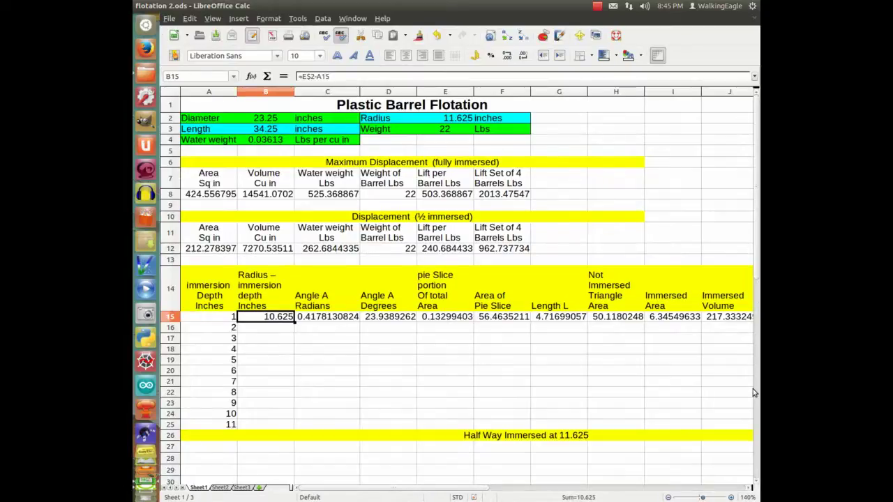
key("shift+Right")
key("shift+Right")
key("shift+Right")
key("shift+Right")
key("shift+Right")
key("shift+Right")
key("shift+Right")
key("shift+Right")
key("shift+Right")
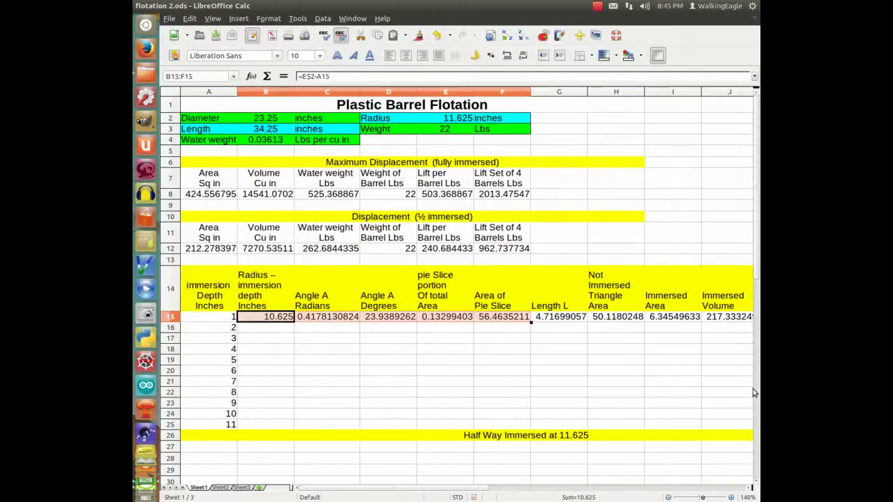
key("shift+Right")
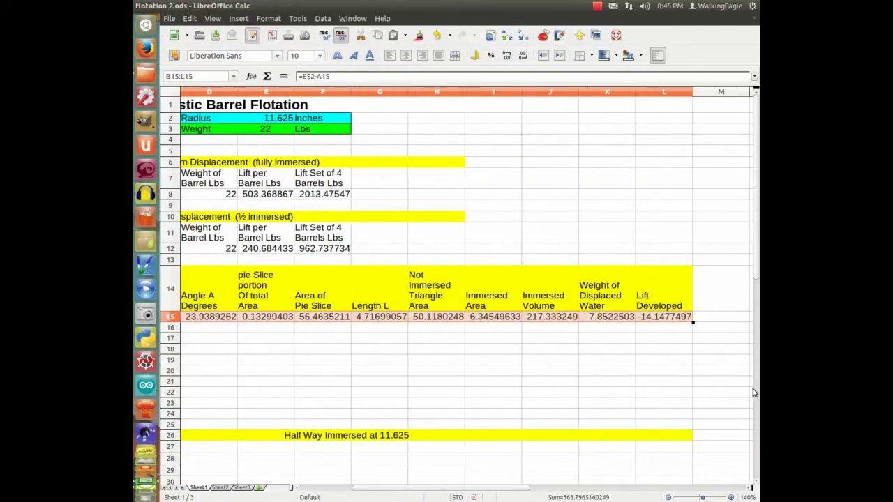
Copy the row 15 formulas into rows 16–25 for depths 2–11
key("ctrl+c")
key("Down")
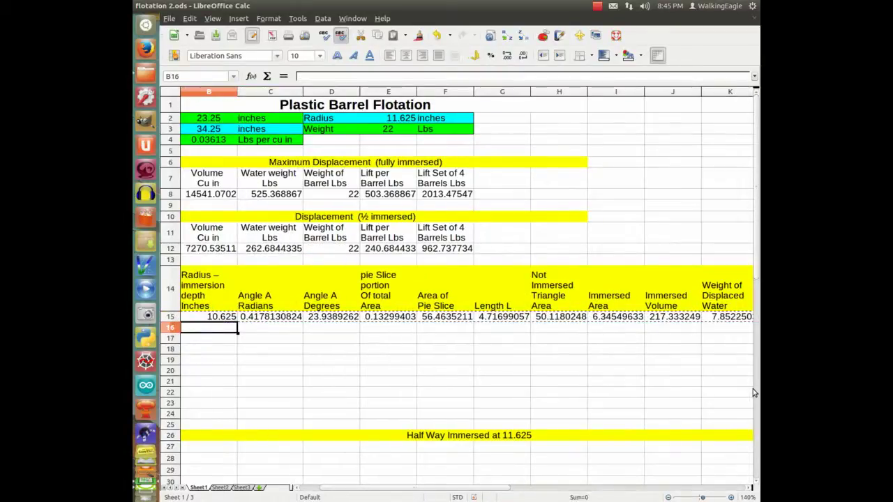
key("shift+Down")
key("shift+Down")
key("shift+Down")
key("shift+Down")
key("shift+Down")
key("shift+Down")
key("shift+Down")
key("shift+Down")
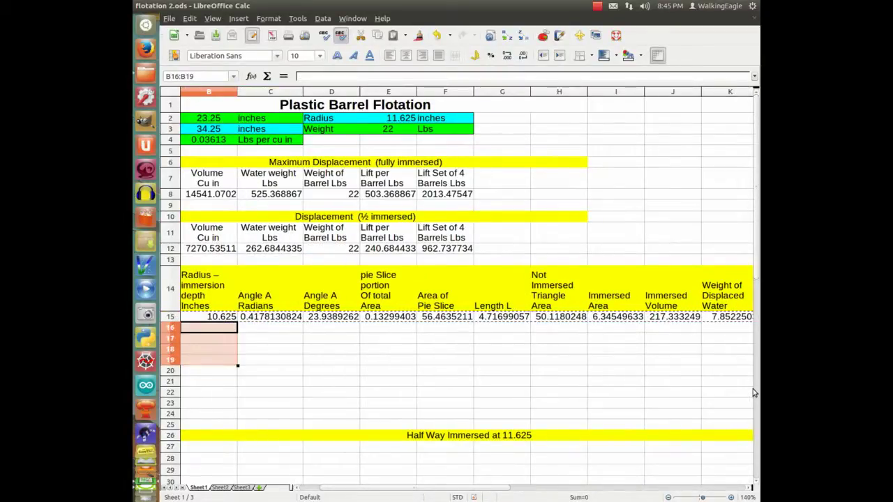
key("shift+Down")
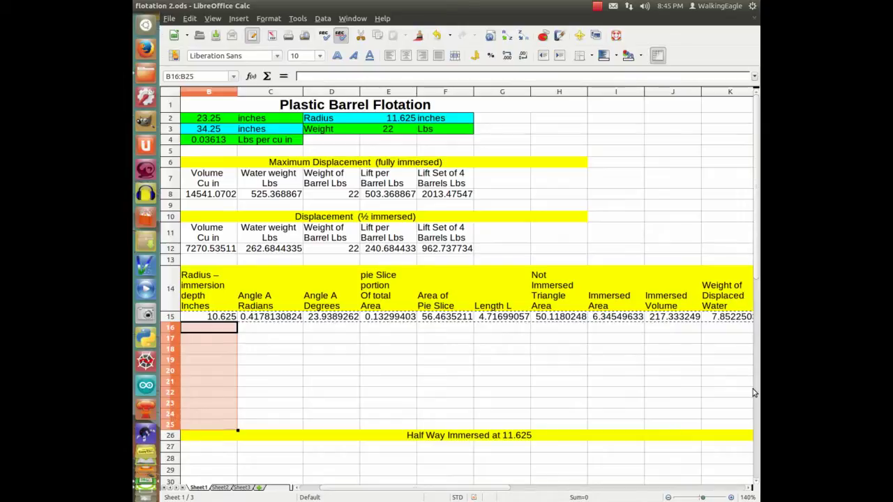
key("ctrl+v")
key("Down")
key("Up")
key("Up")
key("Down")
key("Down")
key("Down")
key("Down")
key("Down")
key("Down")
key("Down")
key("Down")
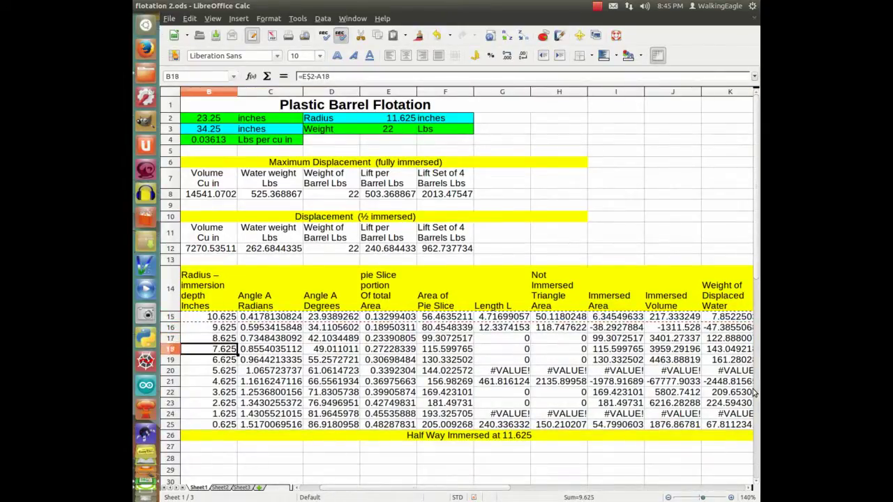
key("Down")
key("Down")
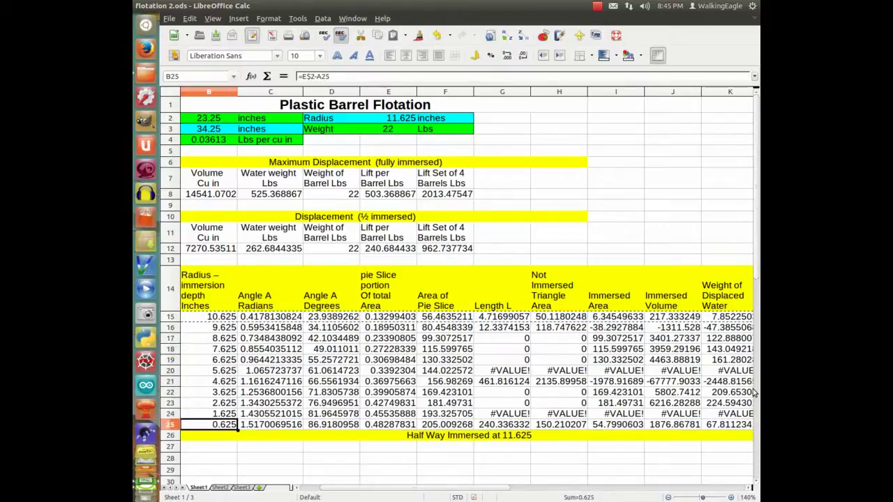
key("Left")
key("Right")
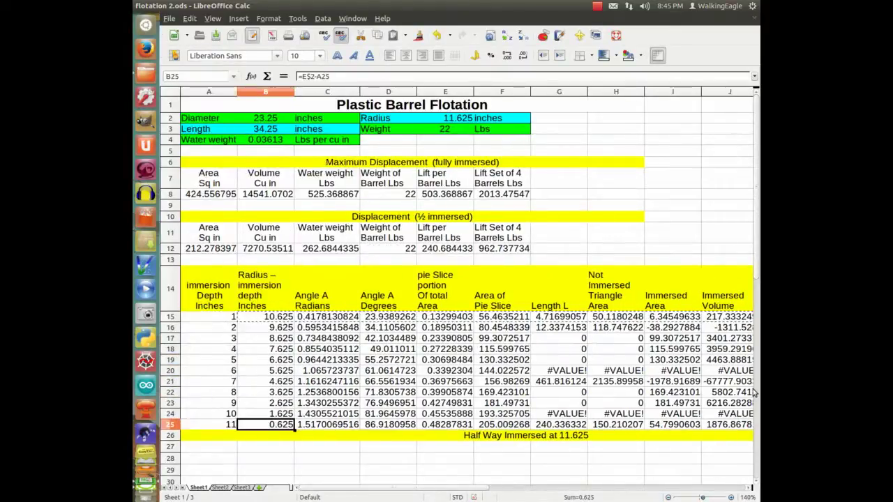
key("Right")
key("Up")
key("Up")
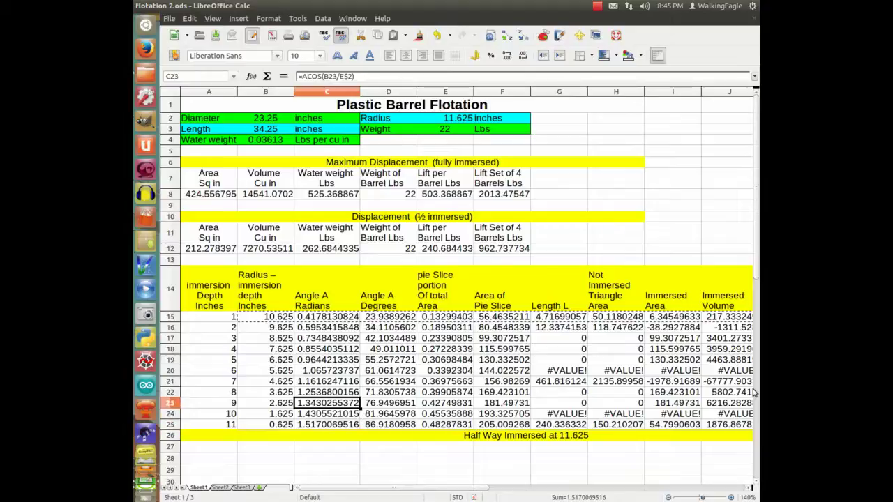
key("Up")
key("Down")
key("Down")
key("Down")
key("Down")
key("Right")
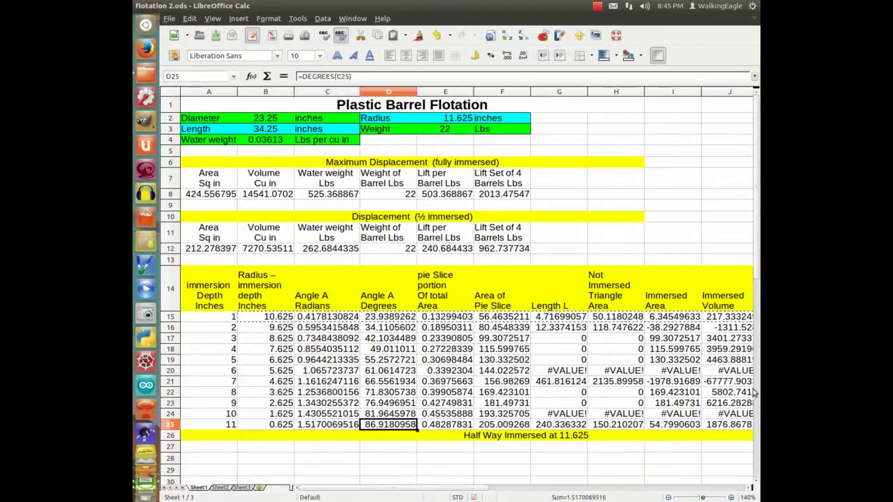
key("Right")
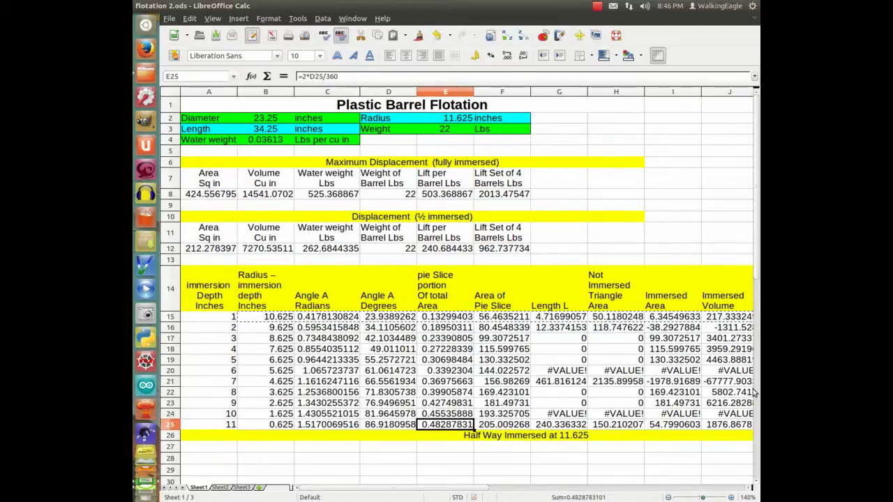
key("Up")
key("Up")
key("Up")
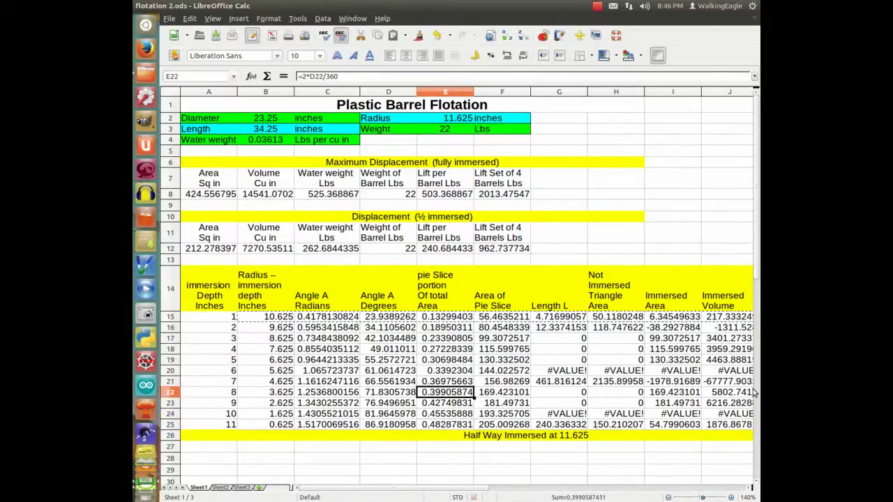
key("Down")
key("Down")
key("Down")
key("Right")
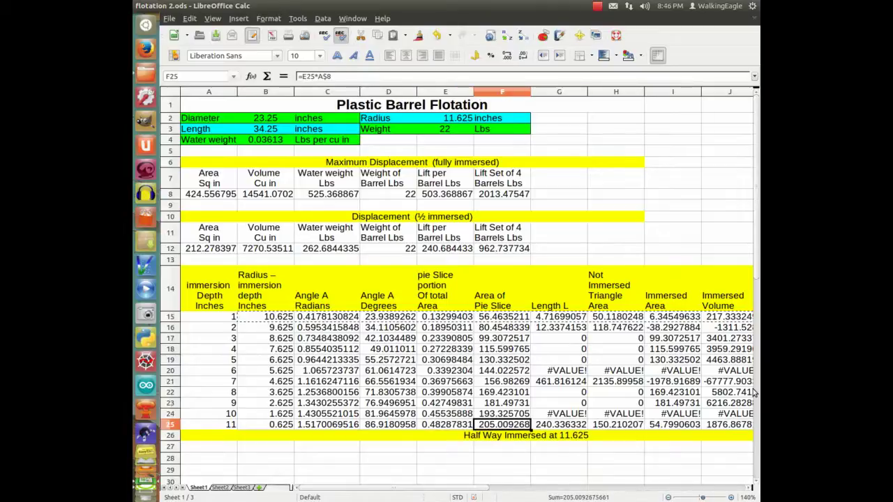
key("Right")
key("Up")
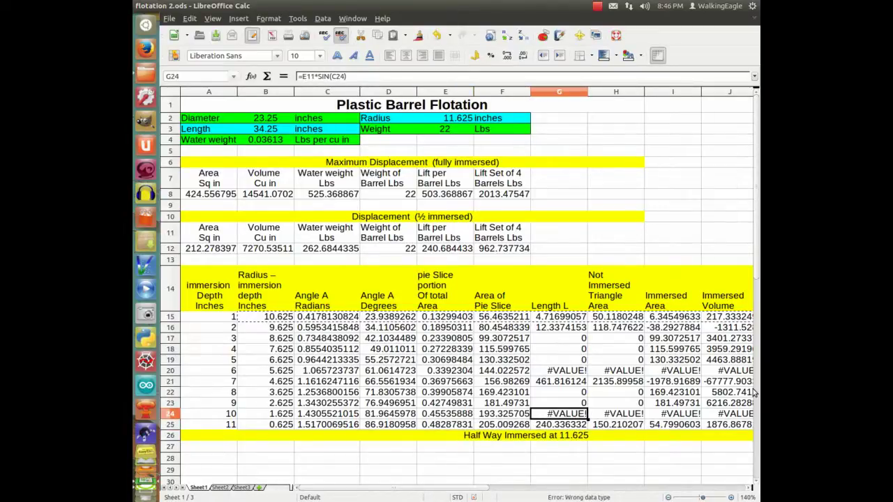
key("Up")
key("Up")
key("Up")
key("Up")
key("Up")
key("Up")
key("Up")
key("Up")
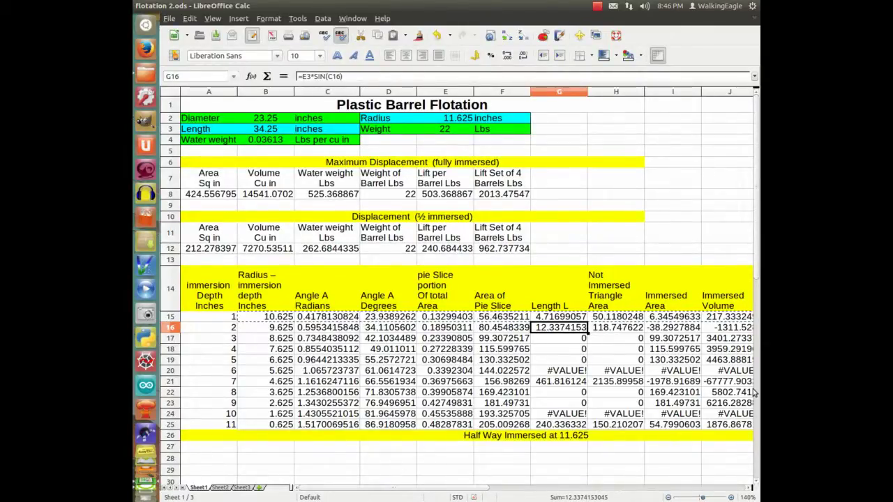
key("Down")
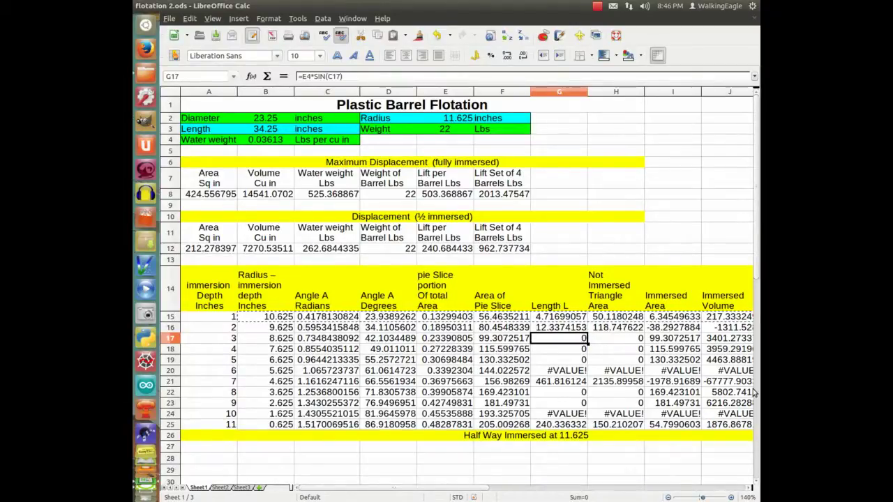
key("Left")
key("Right")
key("Right")
key("Right")
key("Right")
key("Right")
key("Right")
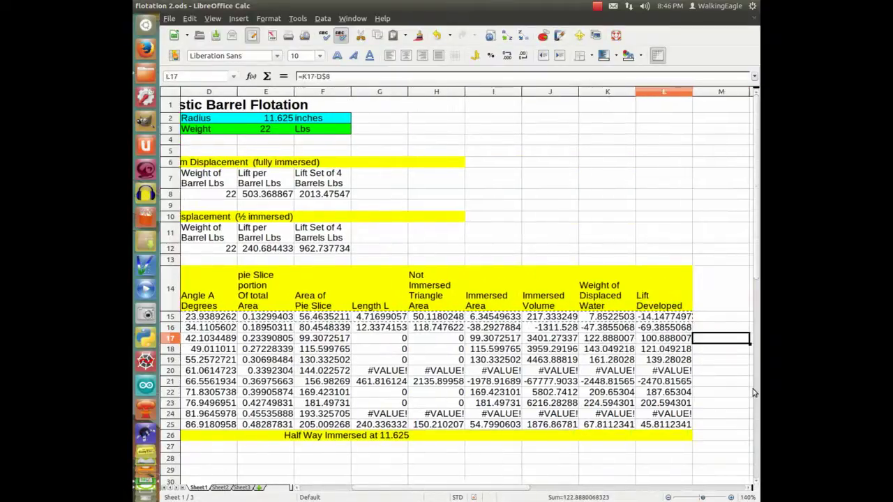
key("Down")
key("Down")
key("Down")
key("Down")
key("Down")
key("Down")
key("Down")
key("Down")
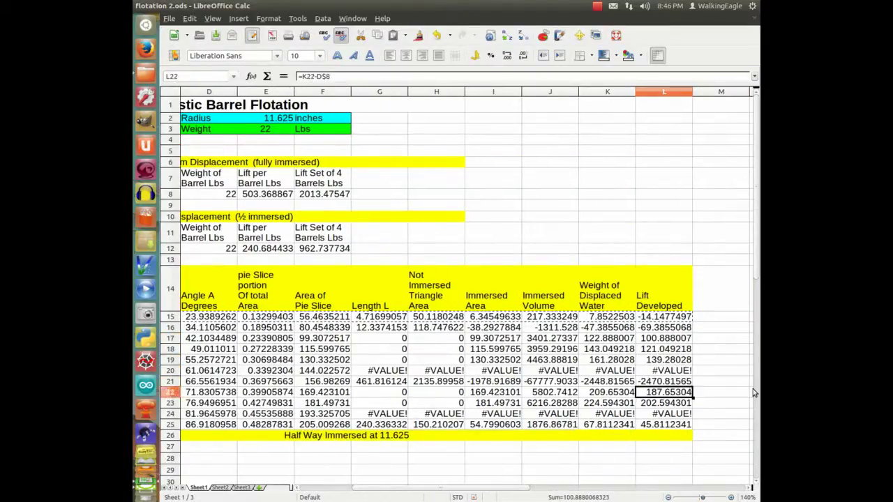
key("Left")
key("Left")
key("Left")
key("Left")
key("Left")
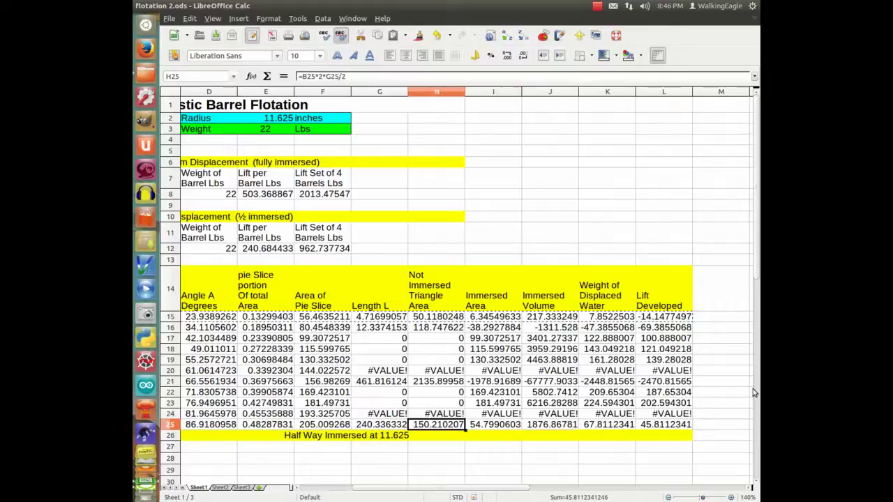
key("Left")
key("Left")
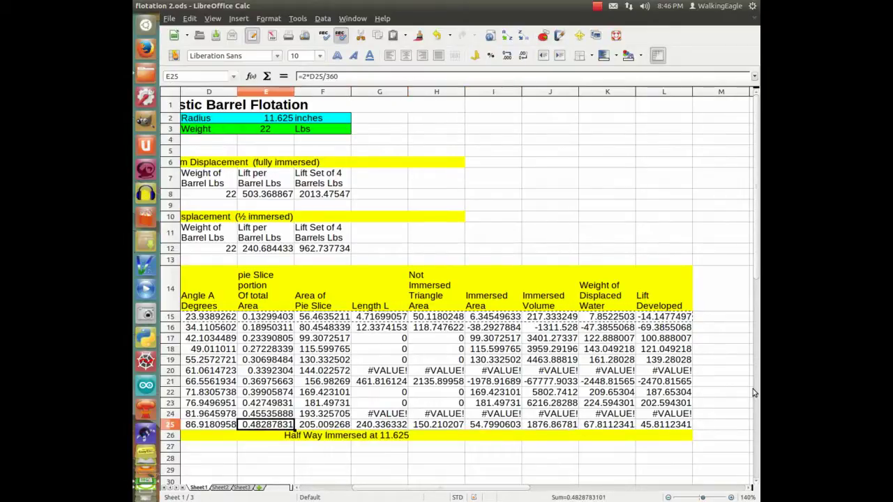
key("Right")
key("Right")
key("Right")
key("Right")
key("Right")
key("Right")
key("Right")
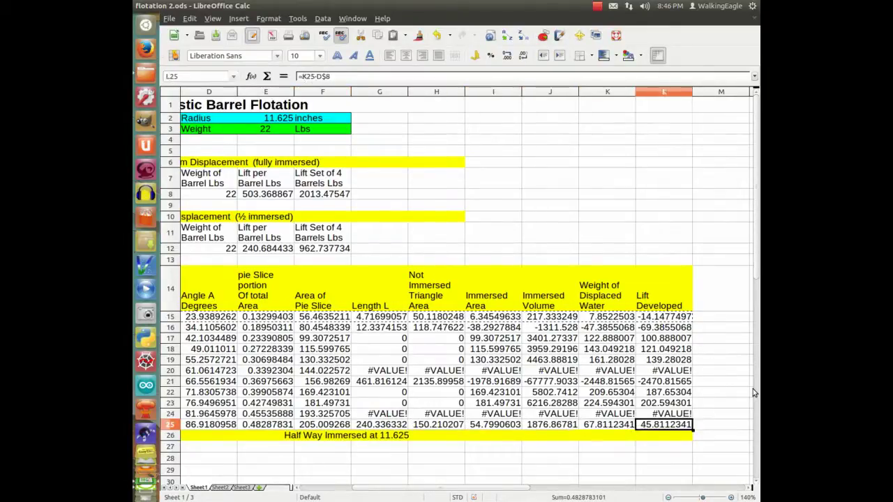
key("Up")
key("Up")
key("Up")
key("Up")
key("Up")
key("Up")
key("Up")
key("Up")
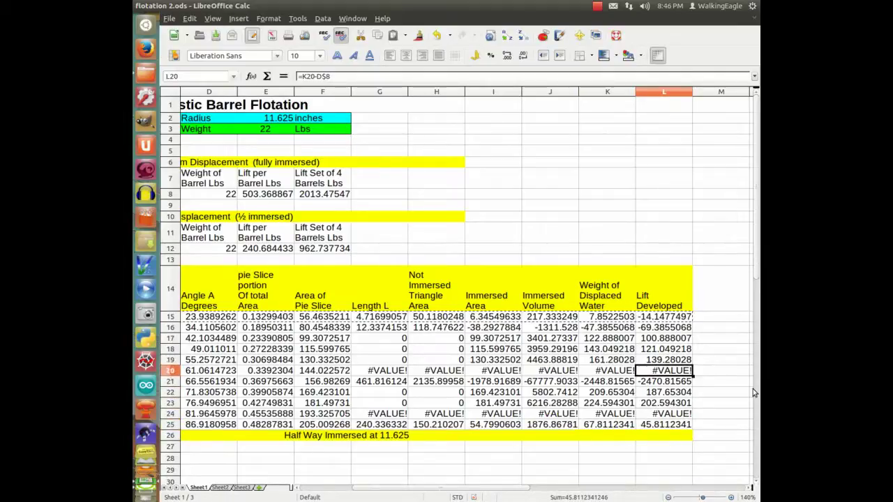
key("Down")
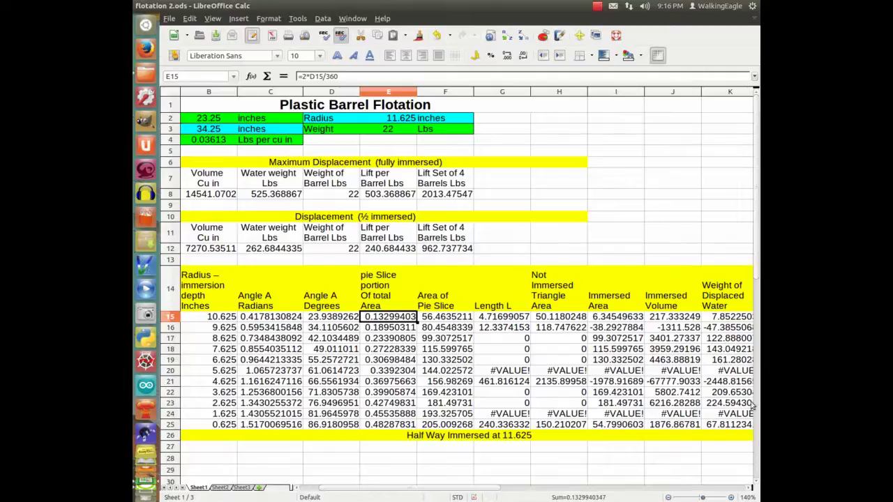
left_click(732, 497)
left_click(731, 498)
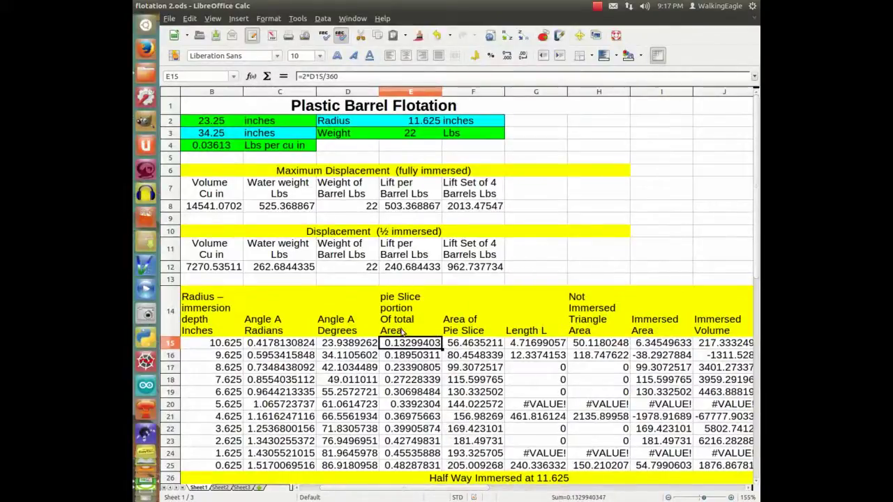
left_click(472, 346)
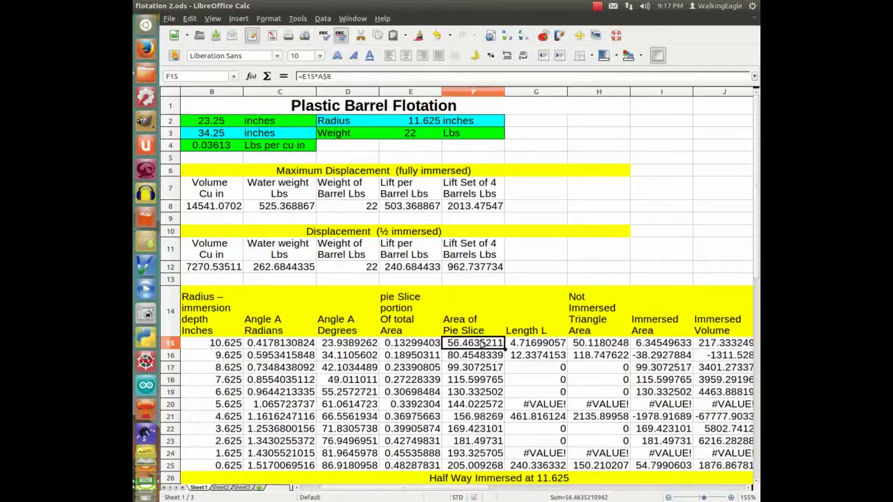
left_click(216, 206)
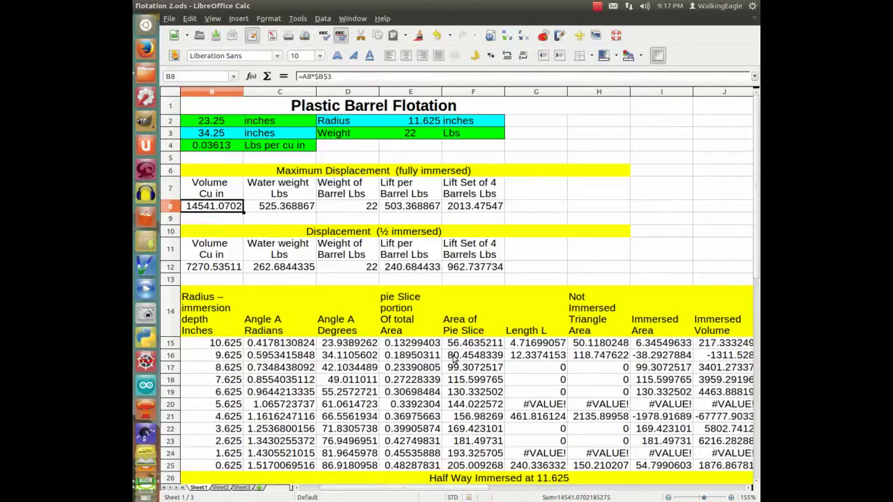
left_click(410, 344)
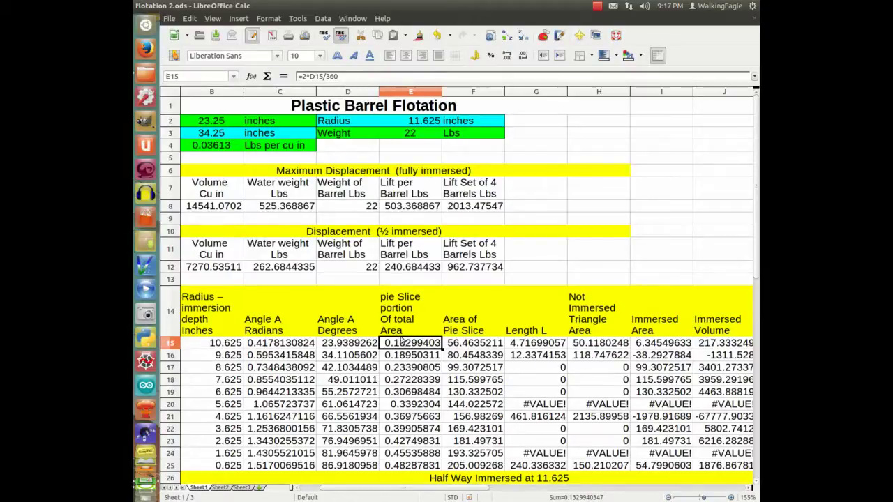
left_click(460, 345)
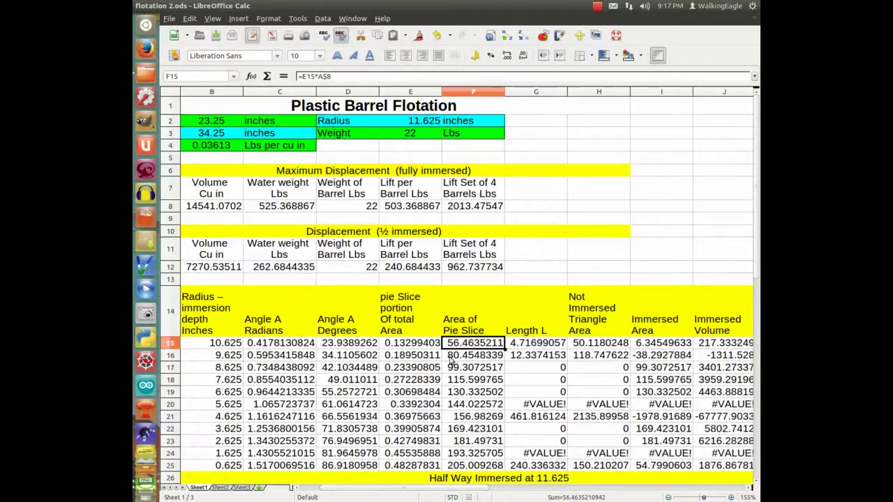
left_click(458, 356)
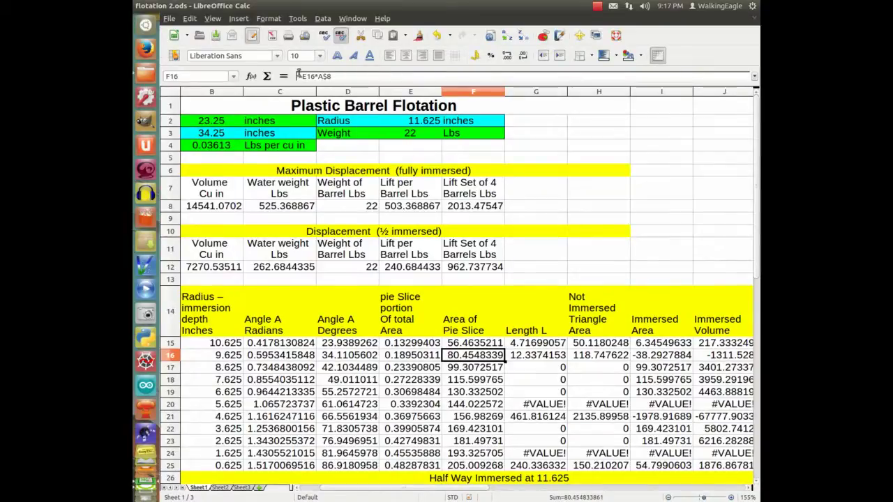
left_click(407, 357)
left_click(453, 343)
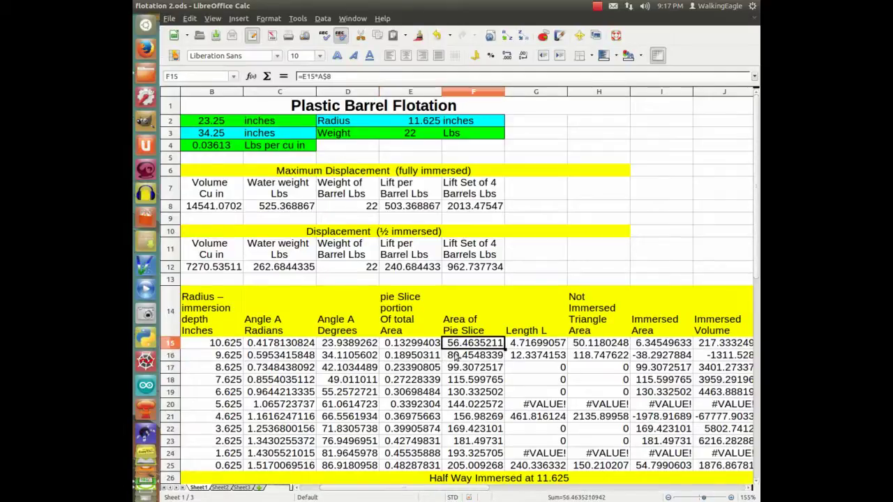
left_click(456, 357)
left_click(462, 368)
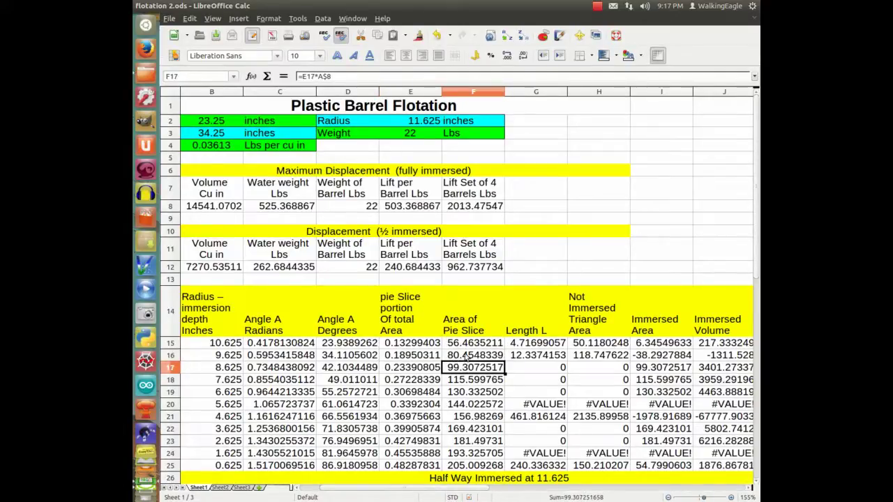
left_click(466, 356)
left_click(463, 368)
left_click(463, 356)
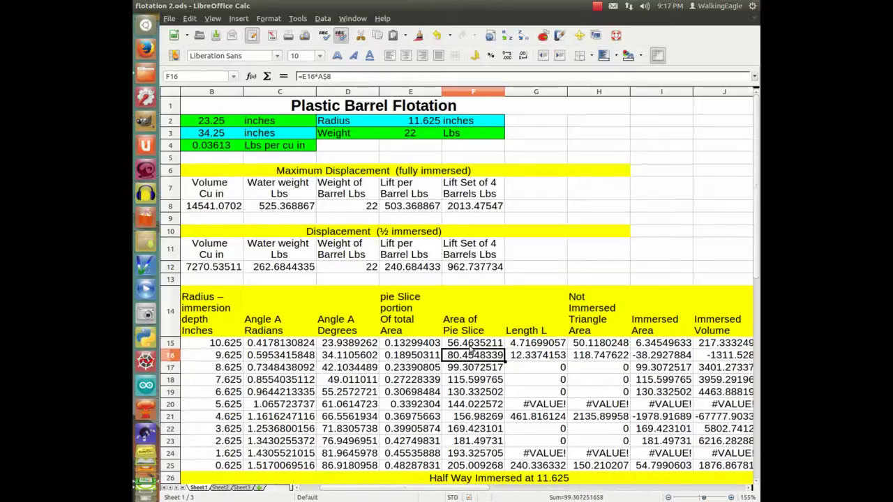
left_click(473, 344)
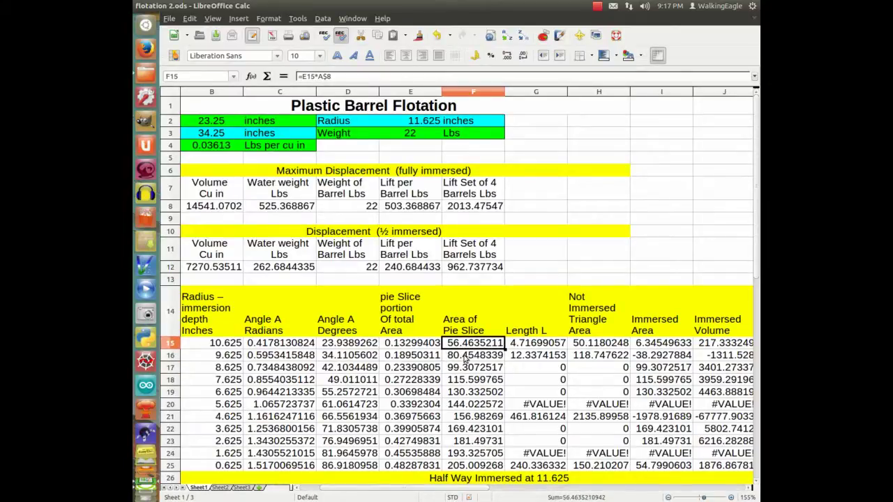
left_click(466, 357)
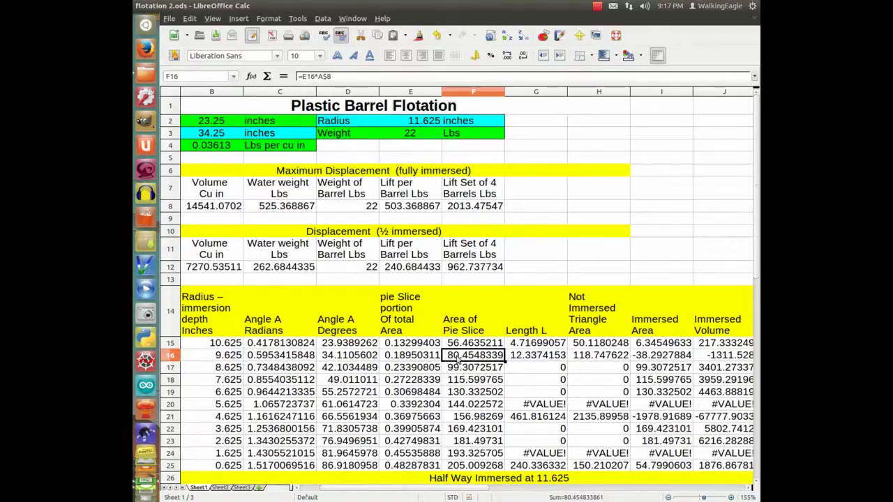
left_click(207, 205)
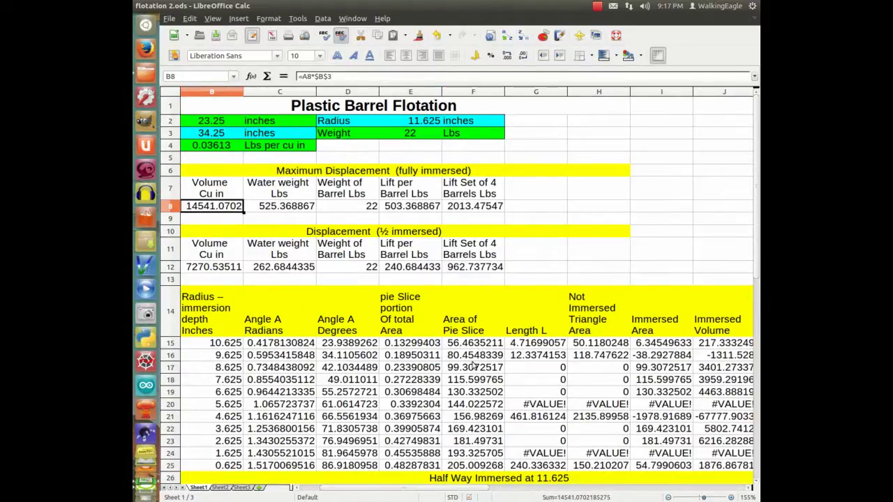
left_click(535, 345)
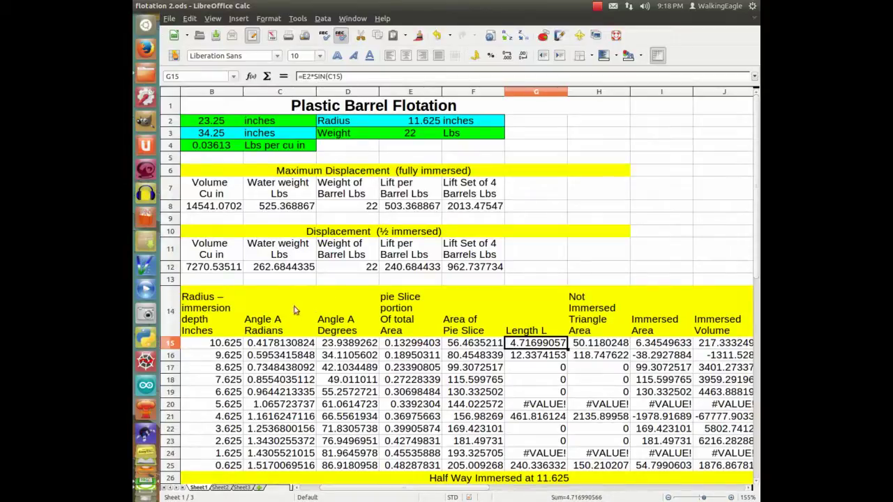
left_click(340, 347)
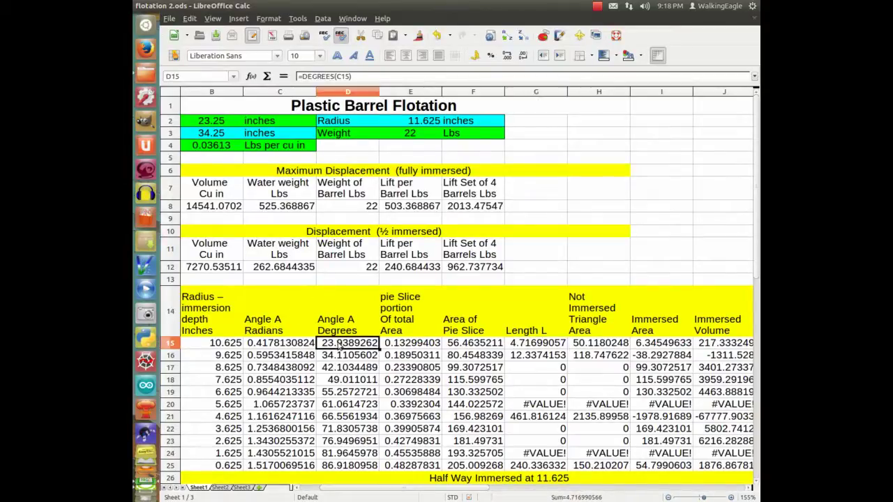
left_click(305, 343)
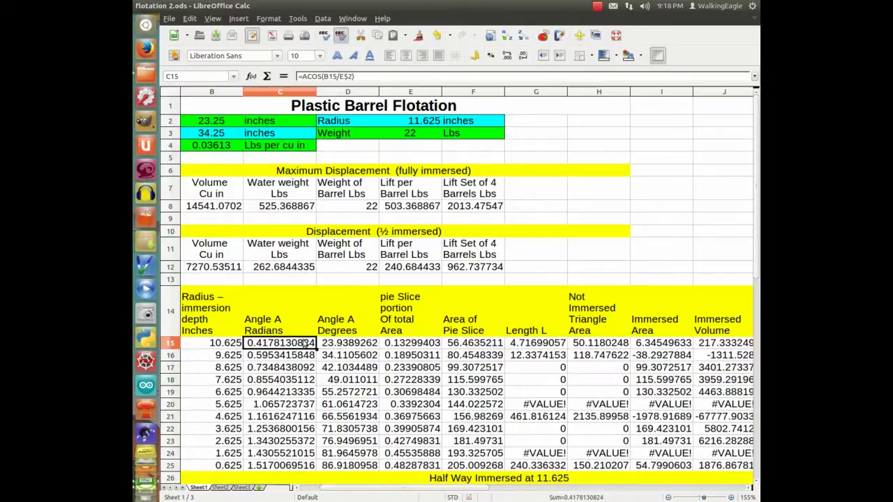
left_click(537, 347)
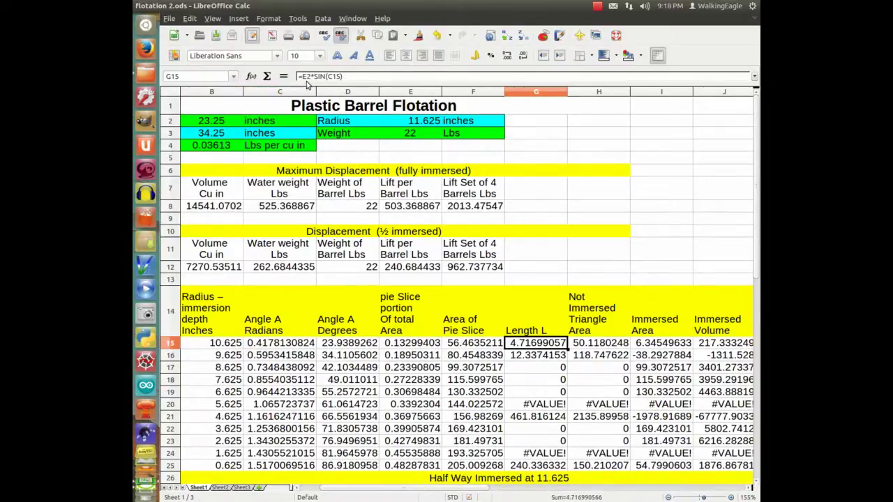
left_click(521, 358)
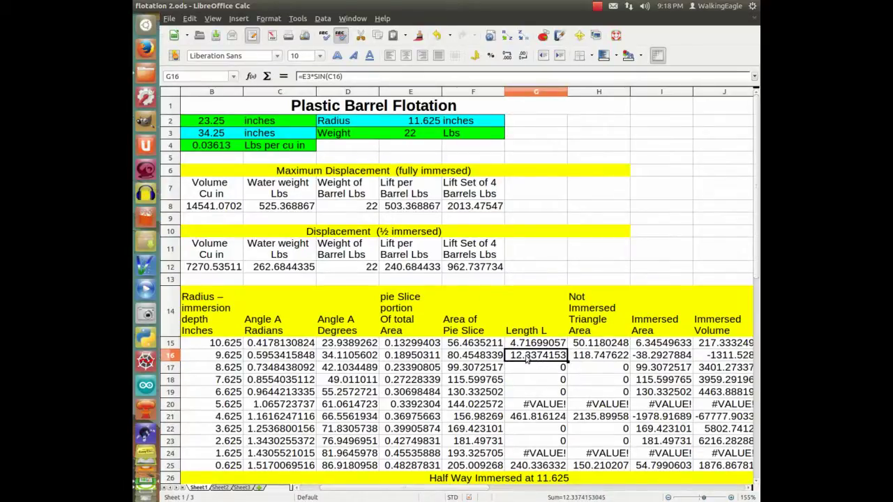
left_click(407, 135)
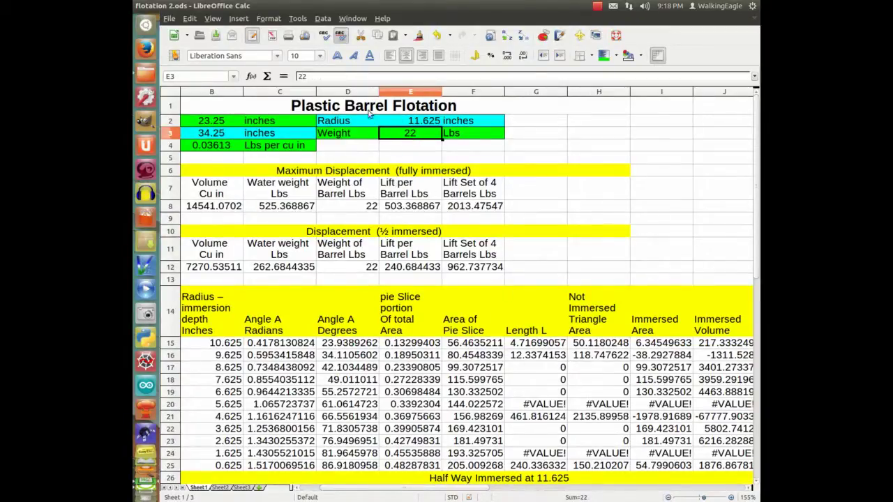
left_click(541, 370)
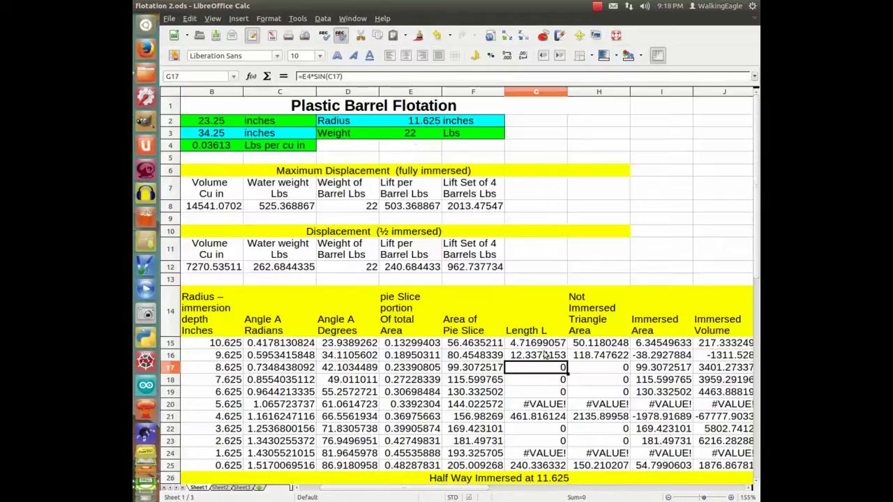
left_click(532, 407)
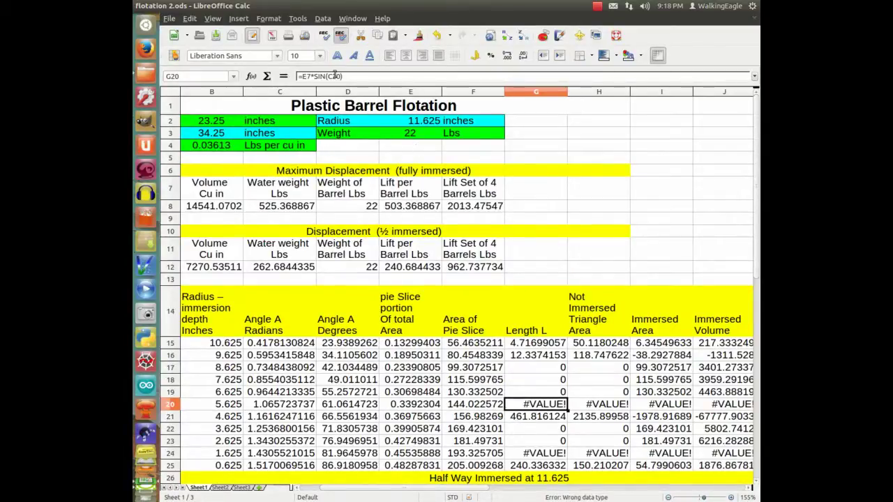
left_click(411, 198)
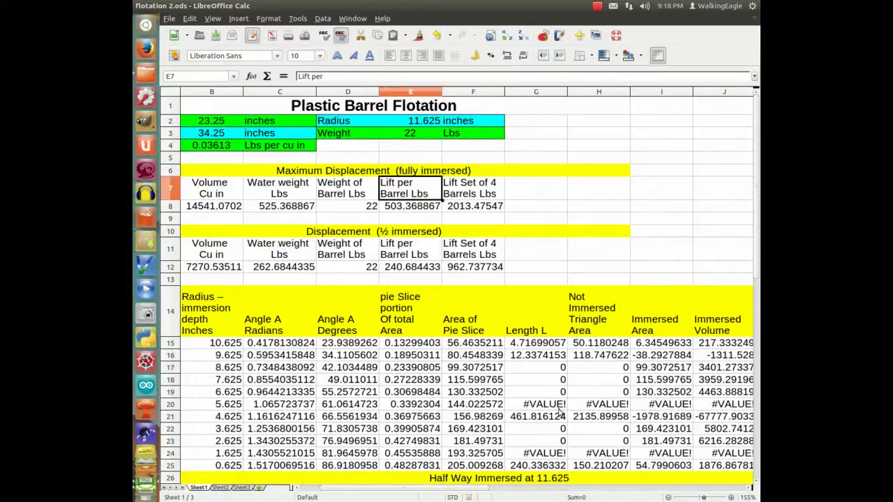
left_click(545, 405)
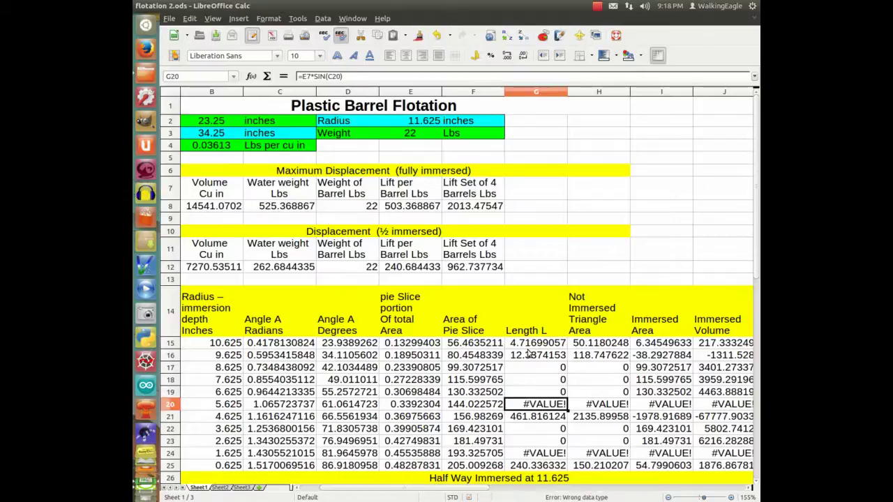
left_click(527, 346)
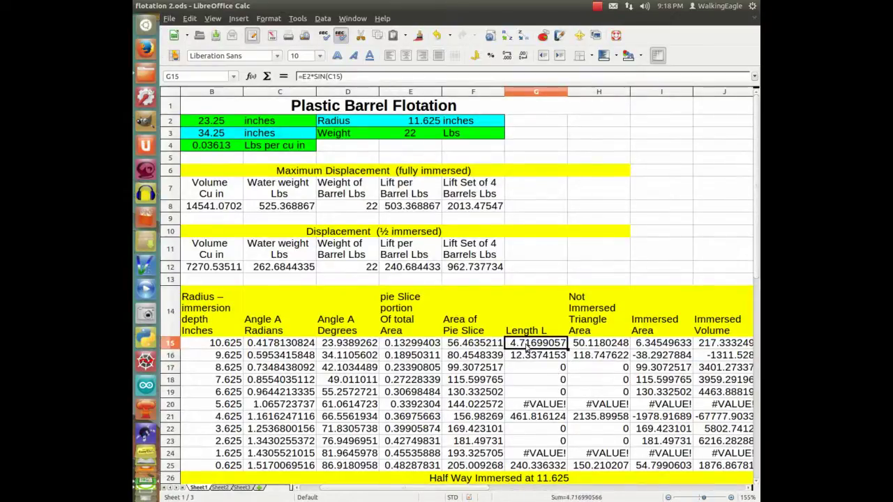
Change G15's Length L formula to use the fixed reference E$2
double_click(525, 347)
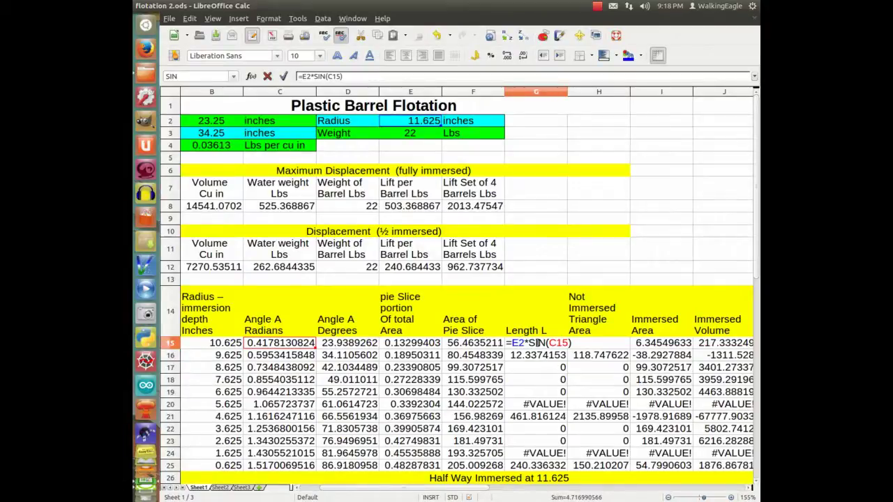
type("$")
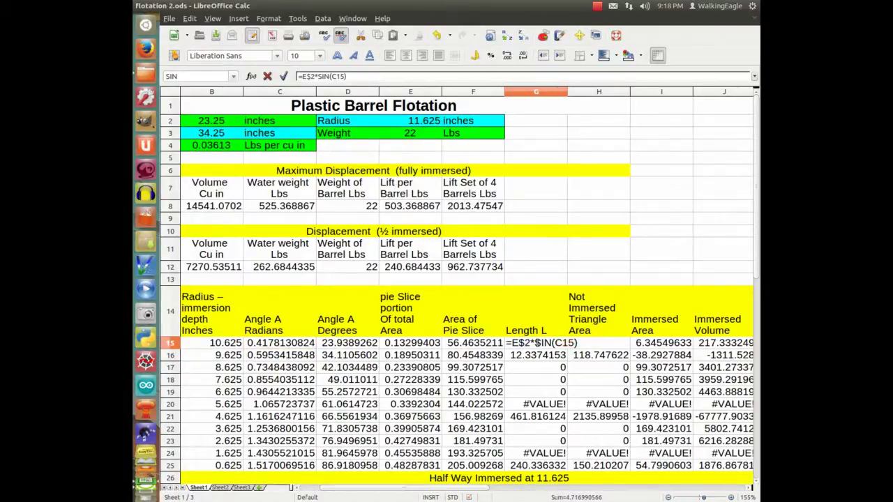
key("Return")
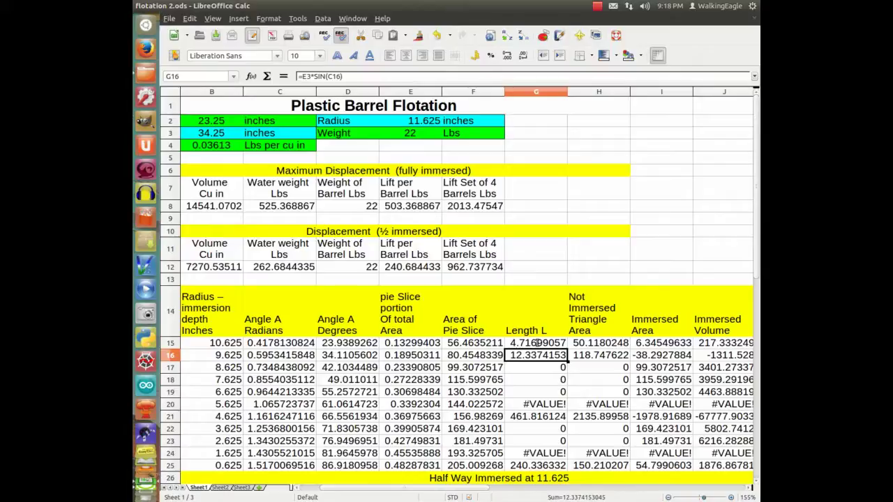
Paste the corrected Length L formula into G16:G25, clearing the #VALUE! errors
left_click(537, 343)
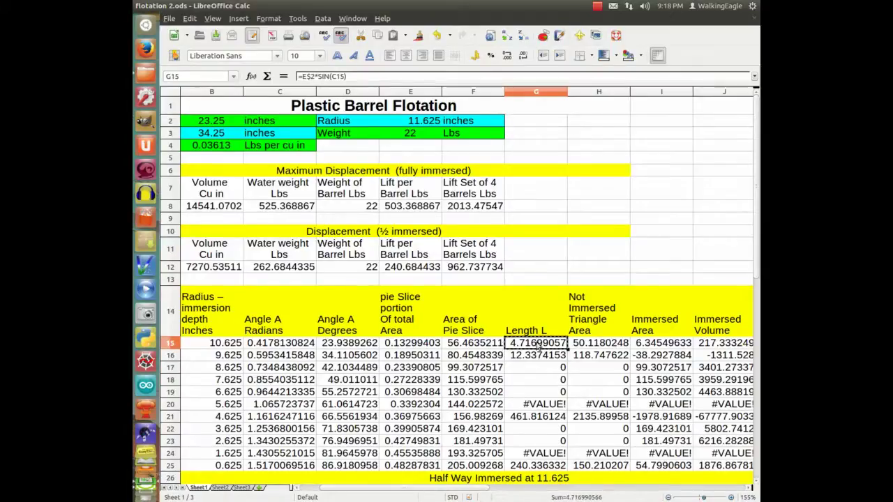
key("Down")
key("shift+Down")
key("shift+Down")
key("shift+Down")
key("shift+Down")
key("shift+Down")
key("shift+Down")
key("shift+Down")
key("shift+Down")
key("shift+Down")
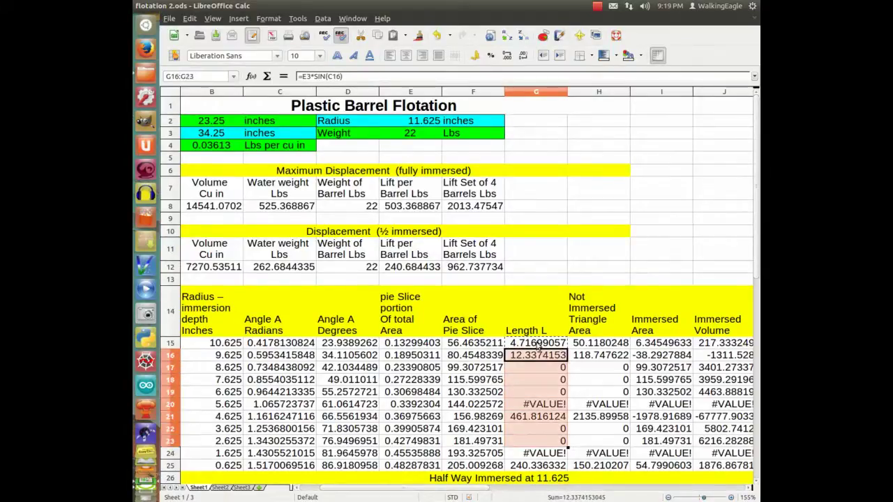
key("ctrl+v")
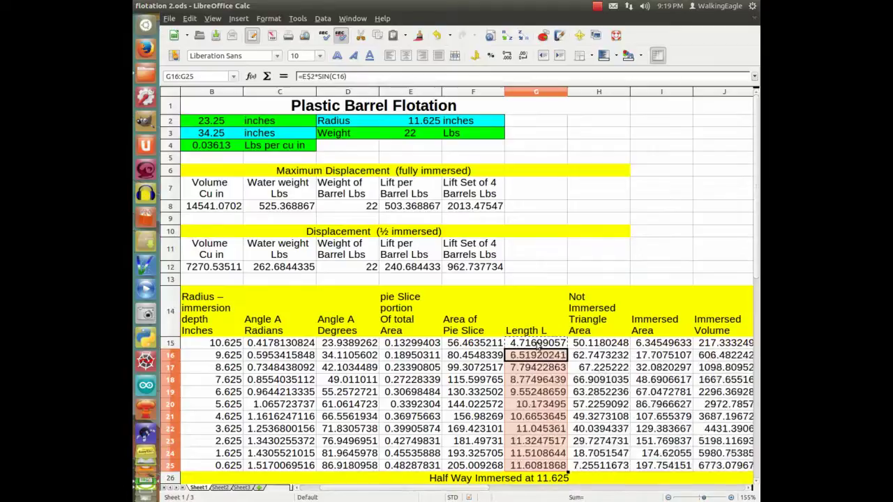
left_click(537, 345)
key("Down")
key("Down")
key("Down")
key("Down")
key("Down")
key("Down")
key("Down")
key("Down")
key("Down")
key("Down")
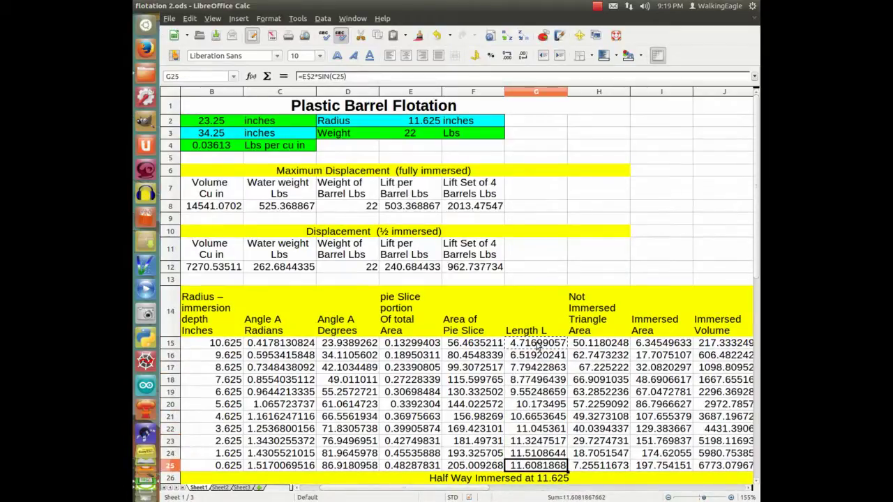
key("Right")
key("Right")
key("Right")
key("Right")
key("Right")
key("Right")
key("Right")
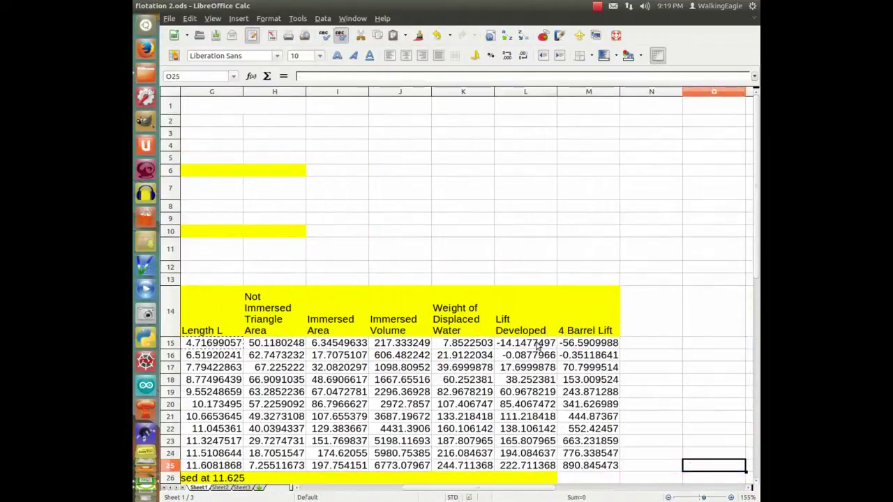
key("Left")
key("Up")
key("Up")
key("Up")
key("Up")
key("Up")
key("Up")
key("Up")
key("Up")
key("Up")
key("Up")
key("Left")
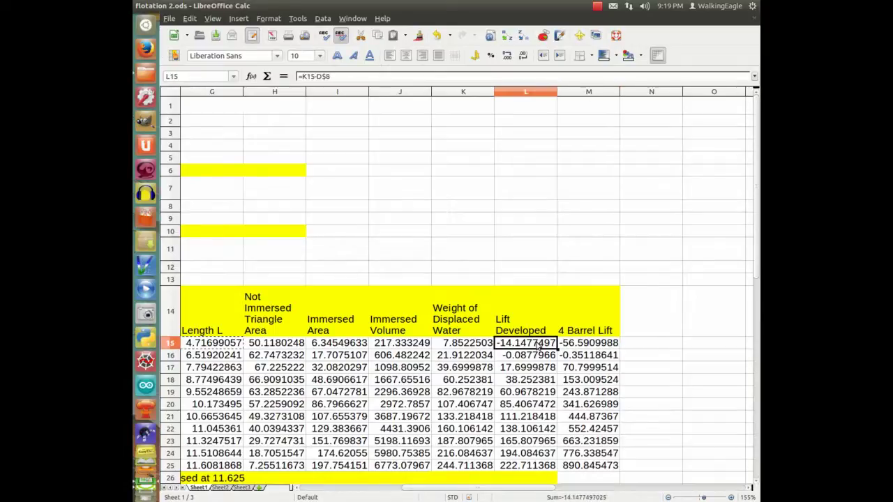
key("Right")
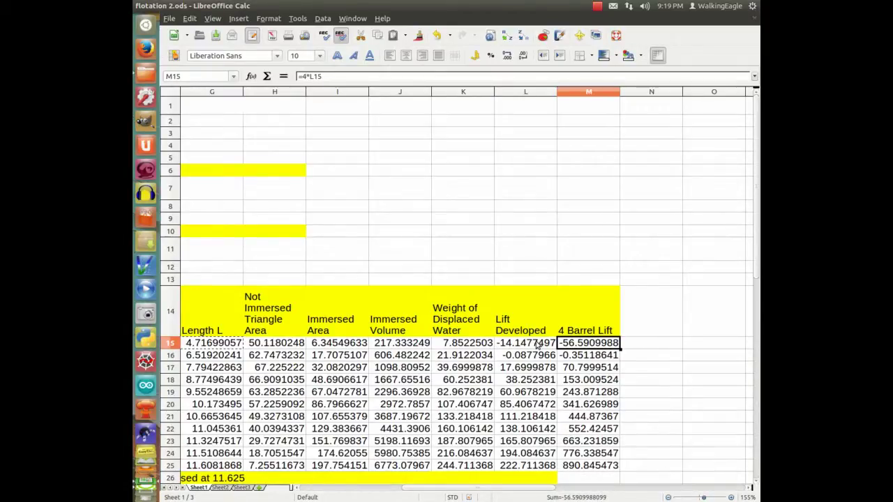
key("Down")
key("Down")
key("Down")
key("Down")
key("Down")
key("Down")
key("Down")
key("Down")
key("Down")
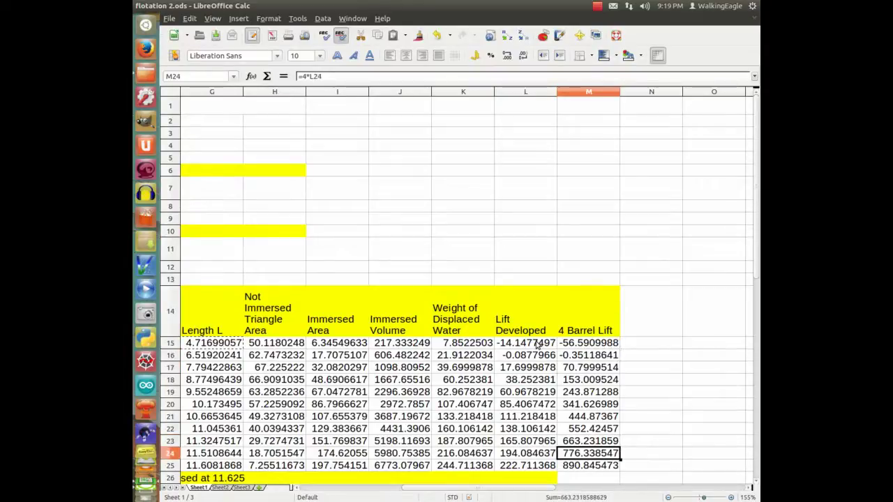
key("Down")
key("Left")
key("Right")
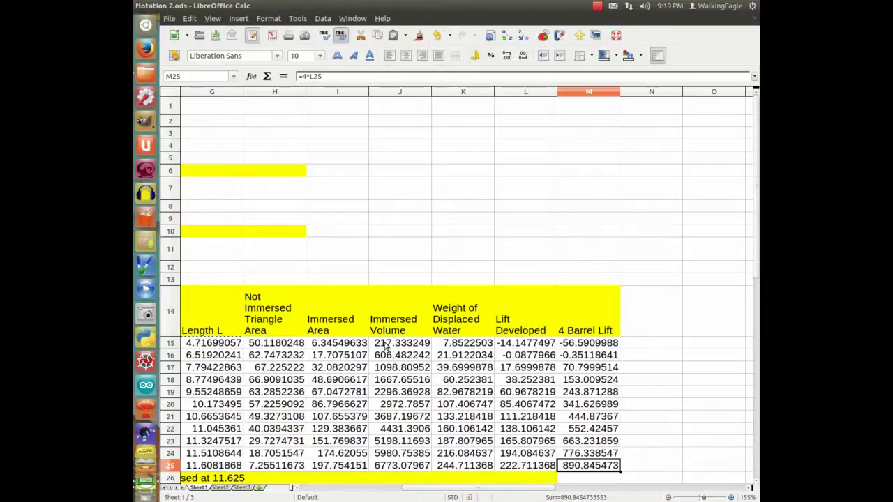
left_click(259, 346)
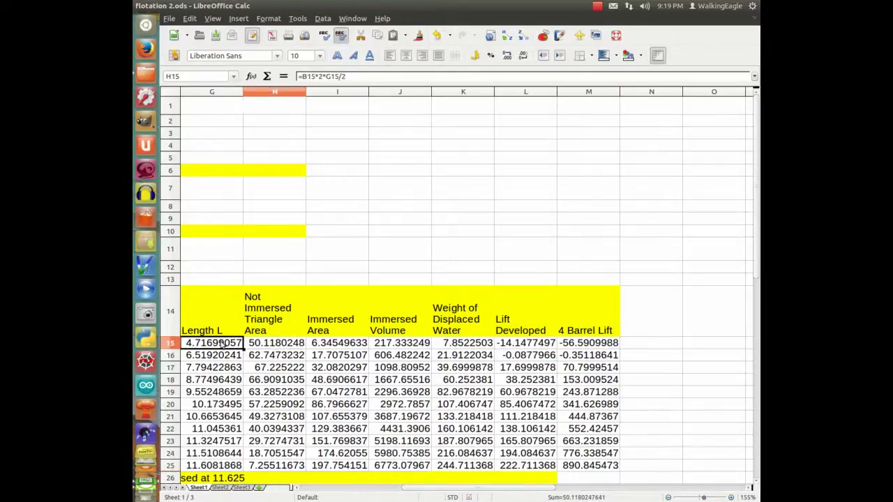
key("Left")
key("Right")
left_click(352, 342)
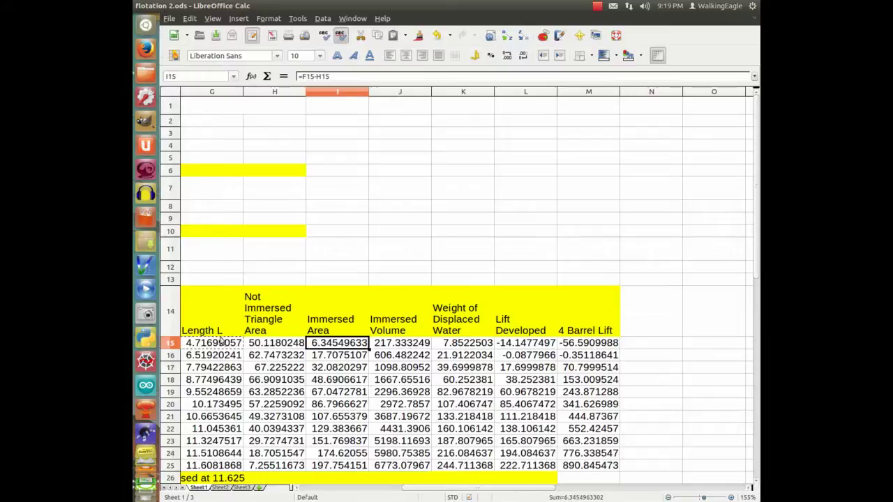
left_click(219, 345)
left_click(221, 354)
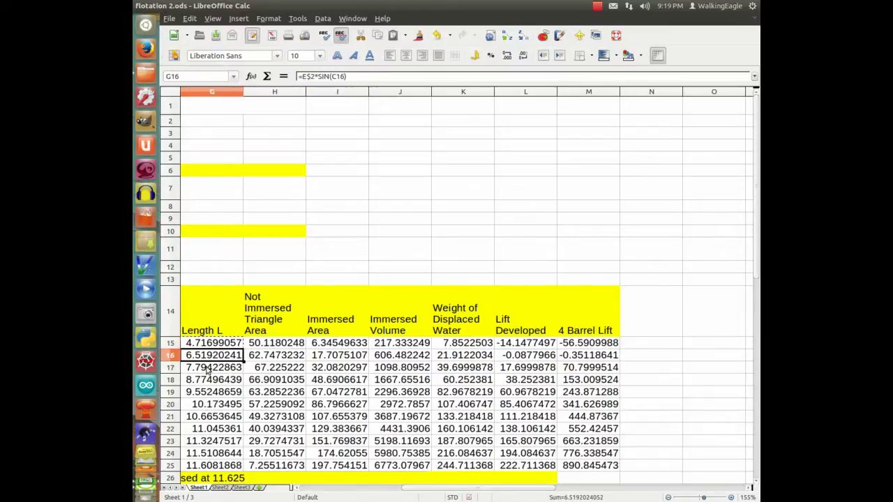
left_click(207, 369)
left_click(210, 347)
left_click(210, 357)
left_click(218, 343)
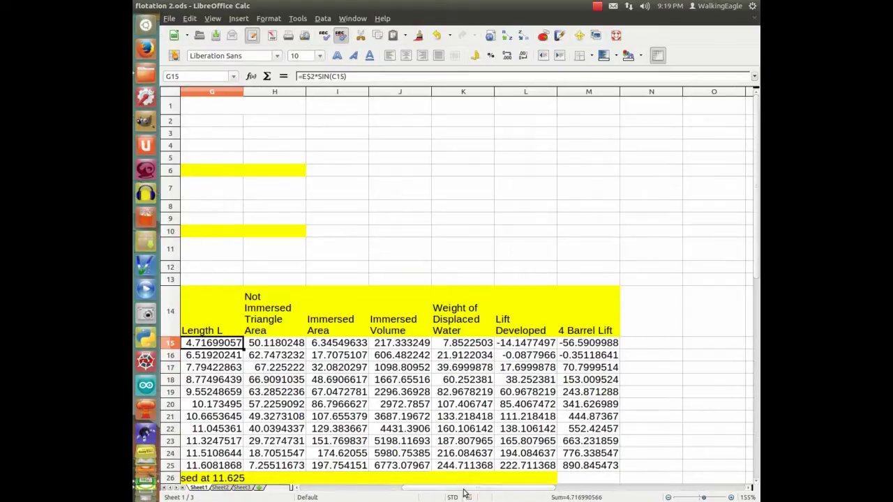
left_click_drag(480, 487, 439, 488)
key("ctrl+c")
left_click(336, 355)
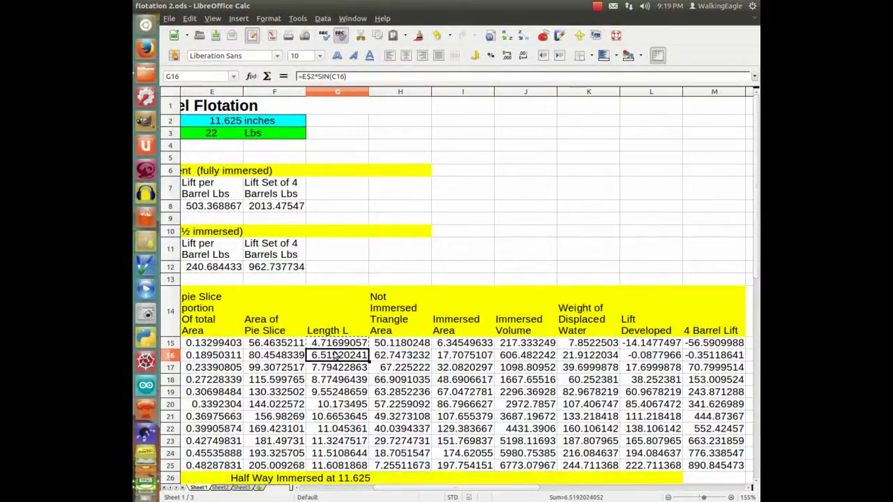
left_click(336, 366)
left_click(338, 380)
left_click(338, 393)
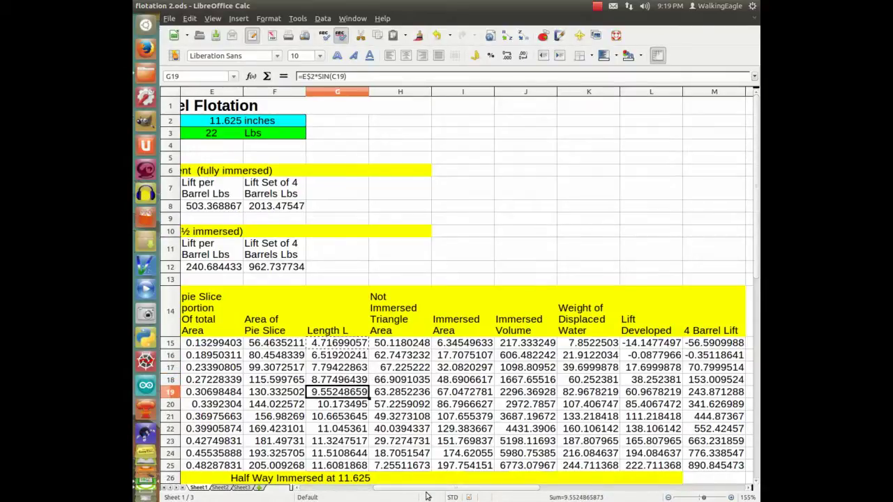
left_click_drag(439, 493, 487, 492)
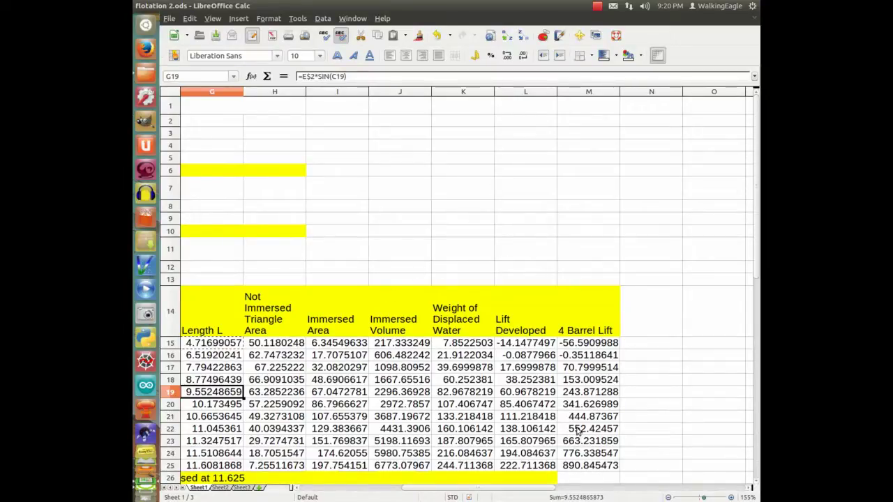
left_click(631, 345)
left_click(641, 327)
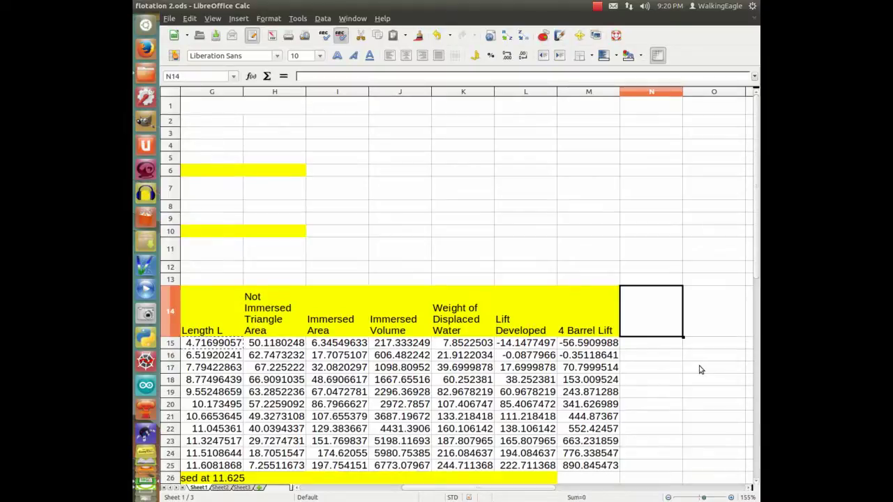
Enter the heading 'change in' in N14
type("chane i")
key("Return")
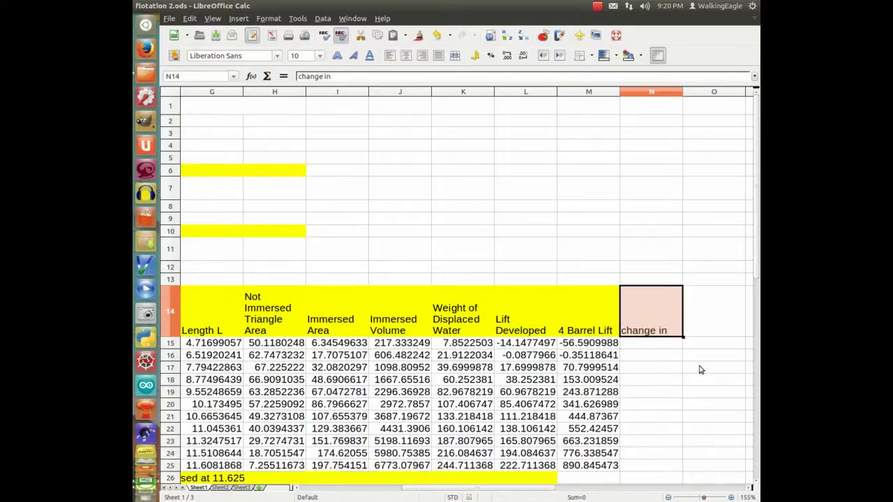
Add 'Lift' as a second line to the N14 heading
key("F2")
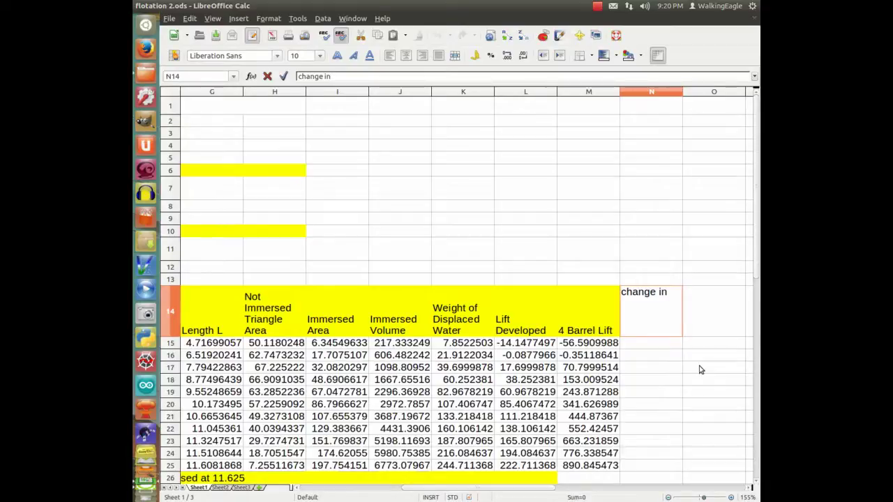
key("ctrl+Return")
type("Lift")
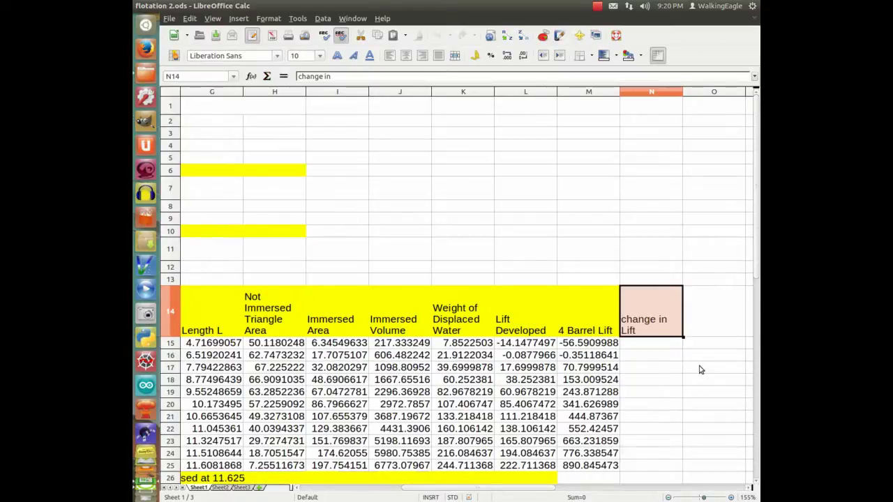
key("Return")
key("Down")
key("Down")
key("Up")
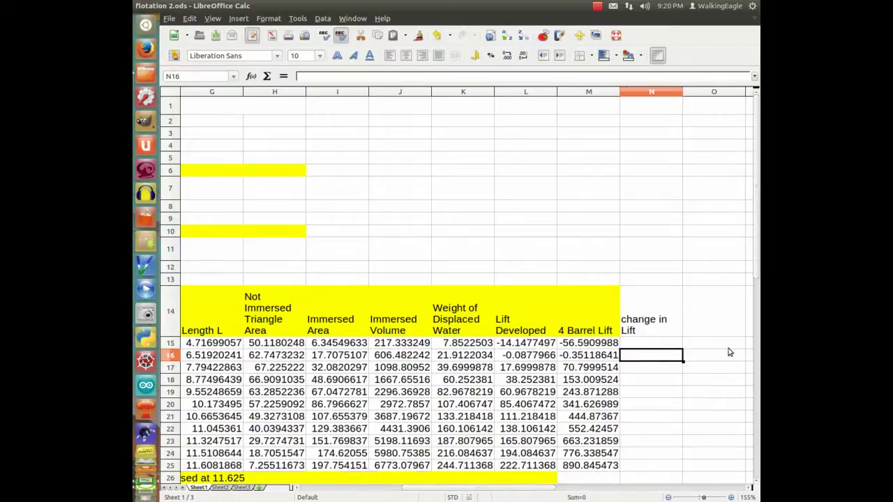
Enter =M16-M15 in N16 for the change in 4 Barrel Lift
type("=")
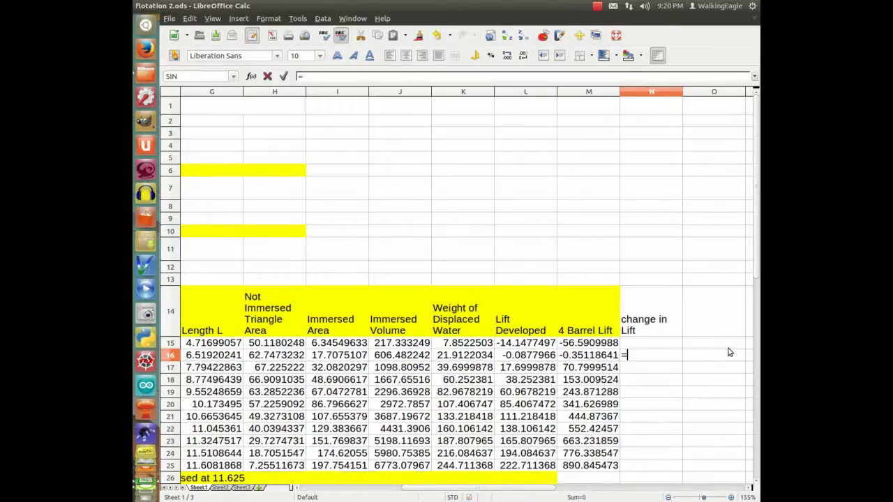
left_click(578, 355)
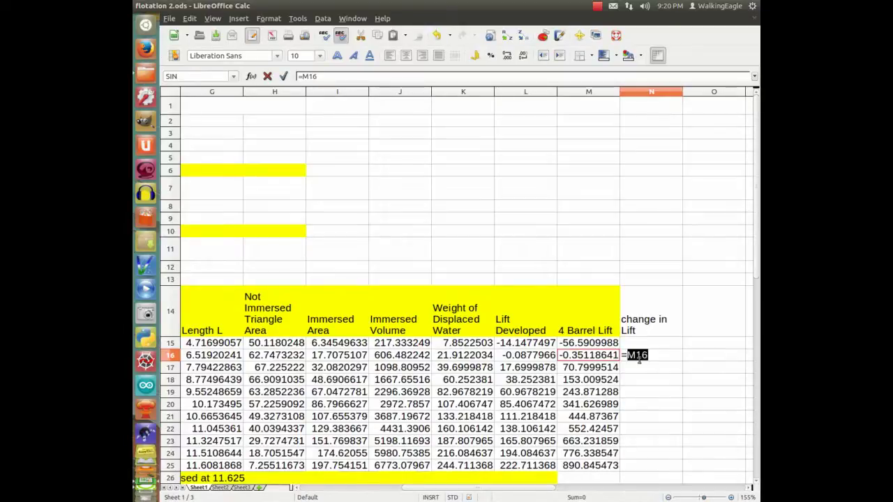
left_click(658, 356)
type("-")
left_click(591, 342)
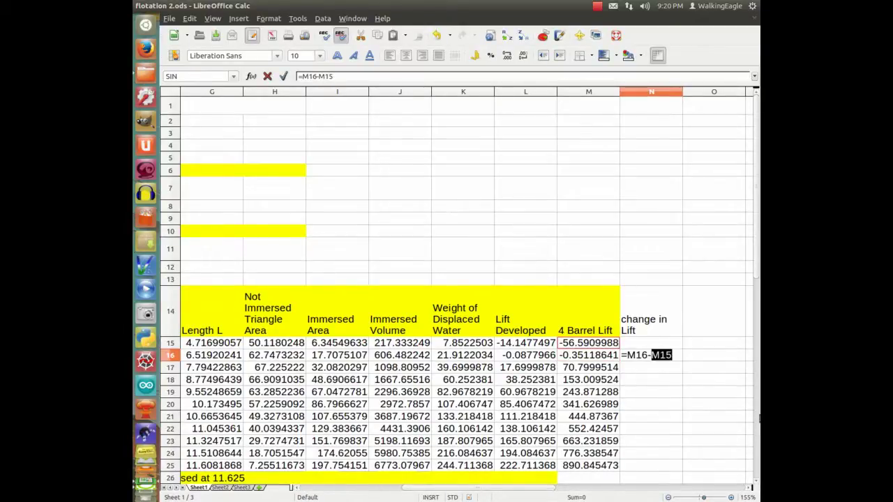
key("Return")
key("Up")
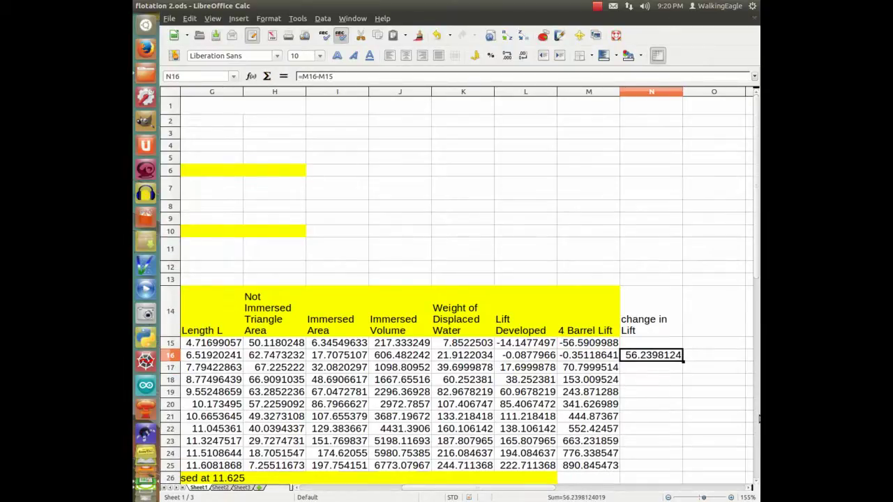
Copy the change in Lift formula down into N17 through N25
key("ctrl+c")
key("Down")
key("ctrl+v")
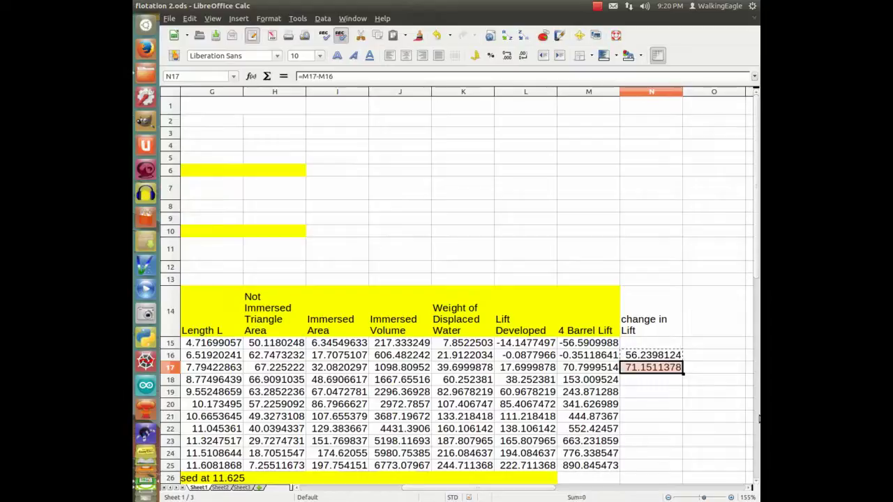
key("Down")
key("Up")
key("ctrl+c")
key("Down")
key("ctrl+v")
key("Down")
key("ctrl+v")
key("Down")
key("ctrl+v")
key("Down")
key("ctrl+v")
key("Down")
key("ctrl+v")
key("Down")
key("ctrl+v")
key("Down")
key("ctrl+v")
key("Down")
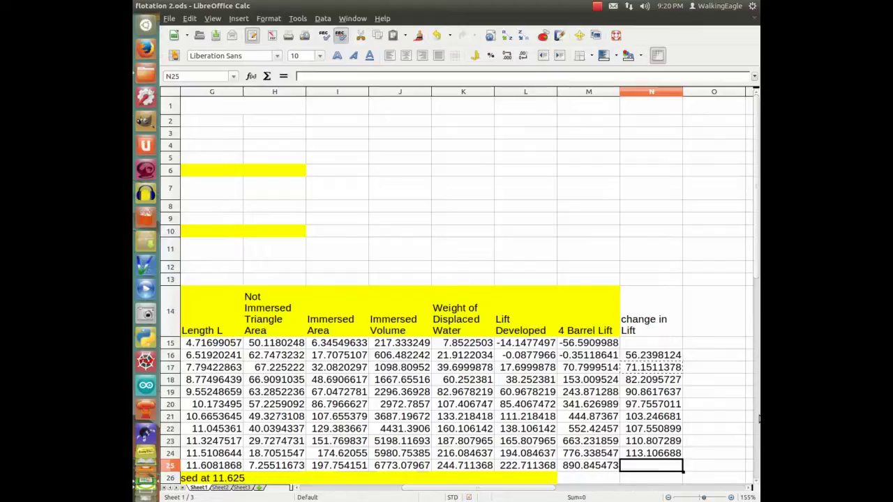
key("ctrl+v")
Review the change in Lift results, from 56.2398124 to 114.506927, down column N
key("Up")
key("Up")
key("Up")
key("Up")
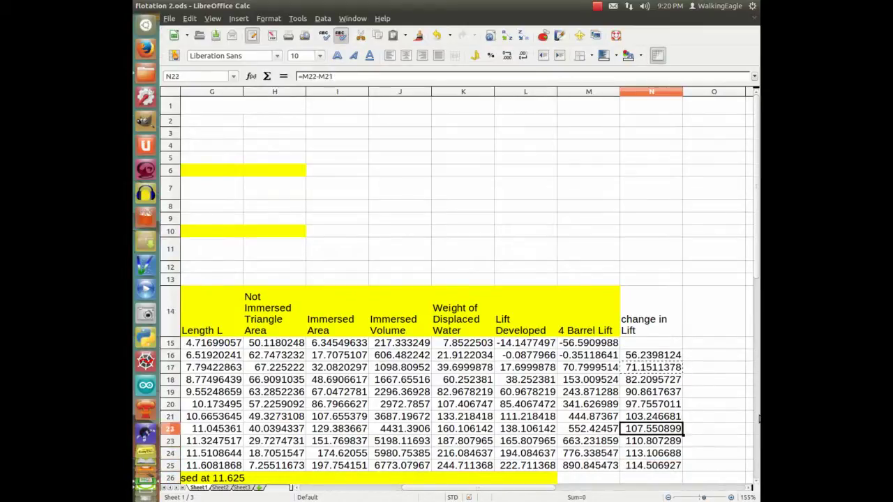
key("Up")
key("Up")
key("Up")
key("Up")
key("Up")
key("Down")
key("Down")
key("Down")
key("Down")
key("Down")
key("Down")
key("Down")
key("Down")
key("Down")
key("Up")
key("Up")
key("Up")
key("Up")
key("Up")
key("Up")
key("Up")
key("Up")
key("Up")
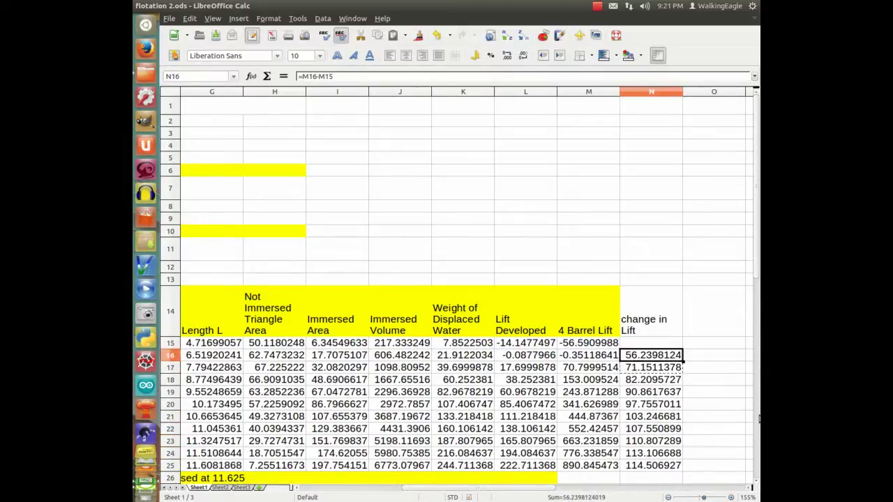
key("Down")
key("Down")
key("Down")
key("Down")
key("Down")
key("Down")
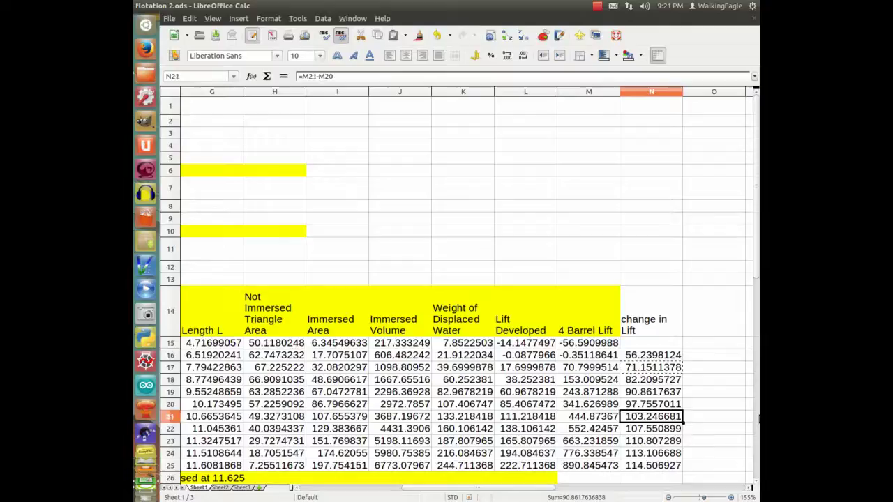
key("Down")
key("Down")
key("Down")
key("Up")
key("Up")
key("Up")
key("Up")
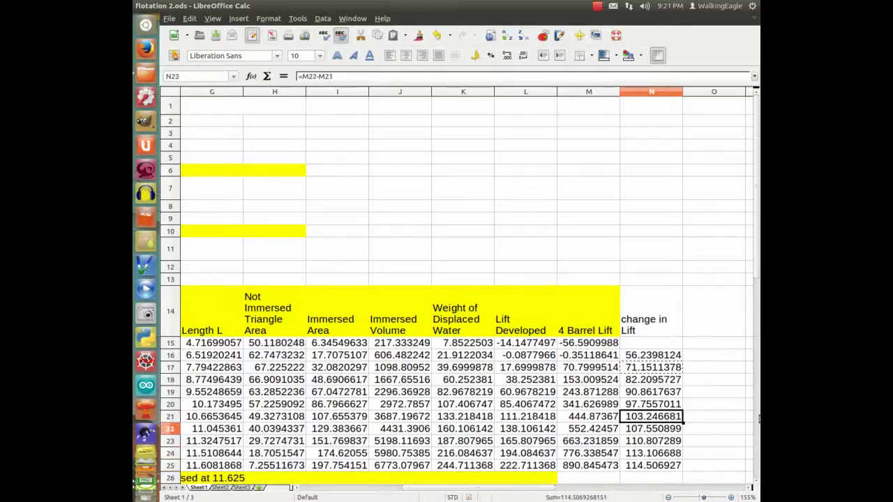
key("Up")
key("Up")
key("Up")
key("Up")
key("Up")
key("Up")
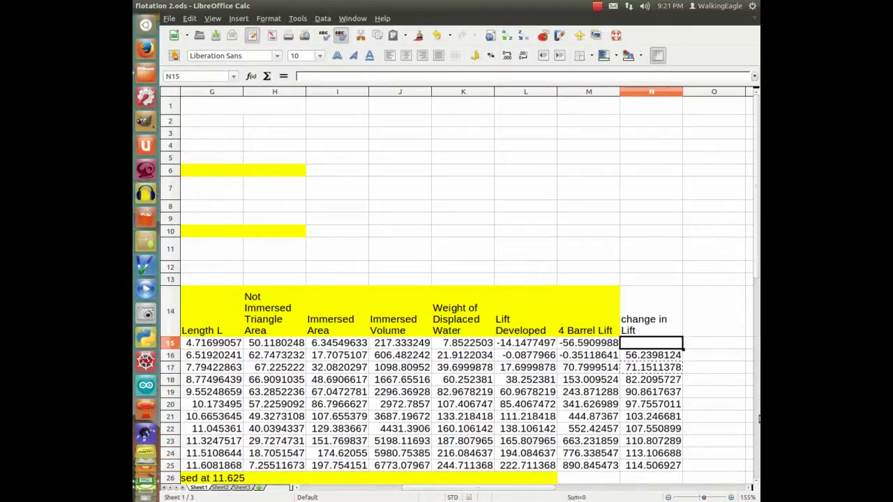
key("Down")
key("Down")
key("Down")
key("Down")
key("Down")
key("Down")
key("Down")
key("Down")
key("Down")
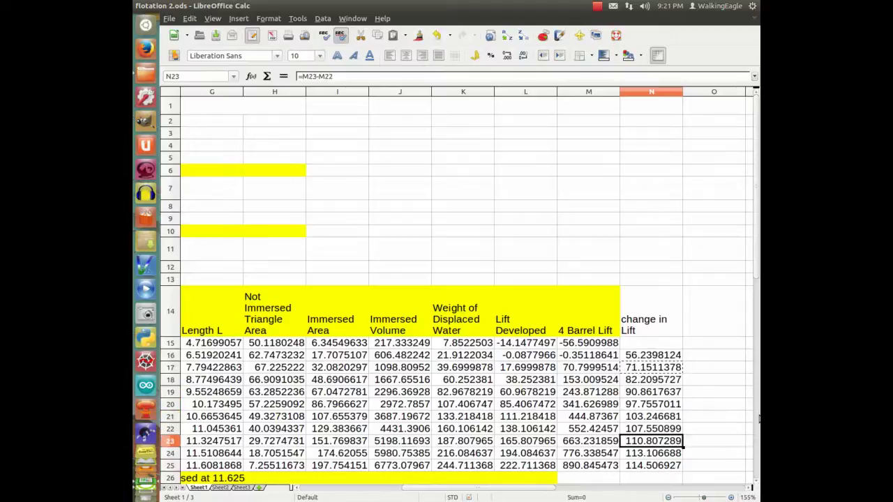
key("Down")
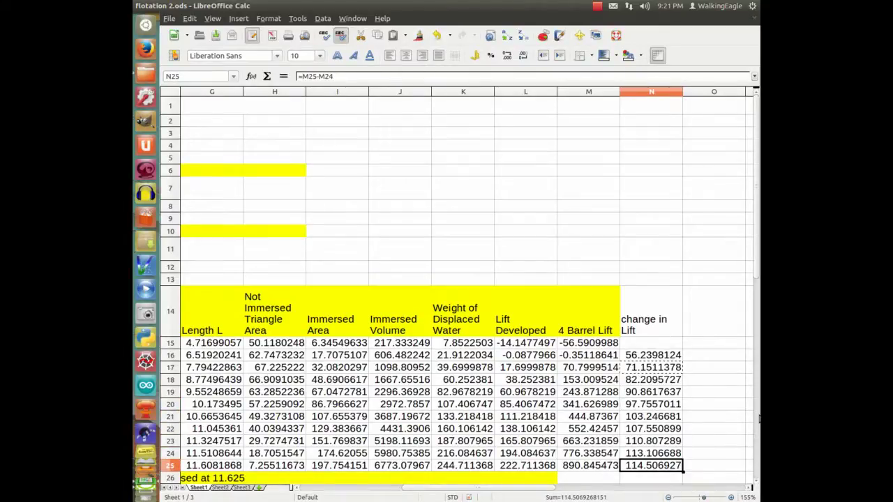